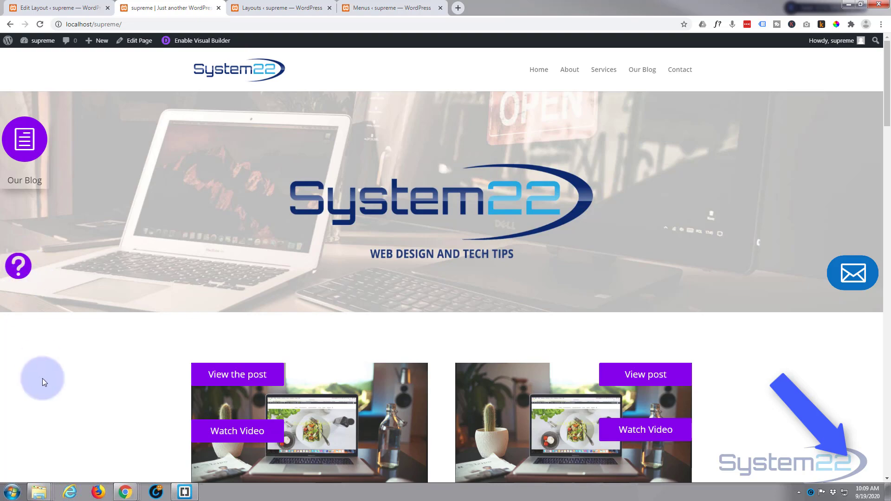
- Open the question-mark search popup, type sample text into the Find... field, then close the overlay
{"action": "left_click", "coordinate": [18, 269]}
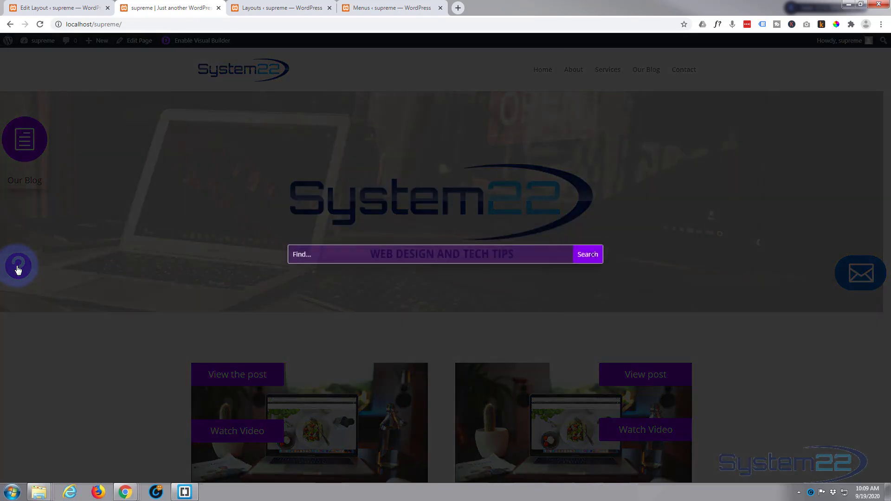
{"action": "left_click", "coordinate": [326, 258]}
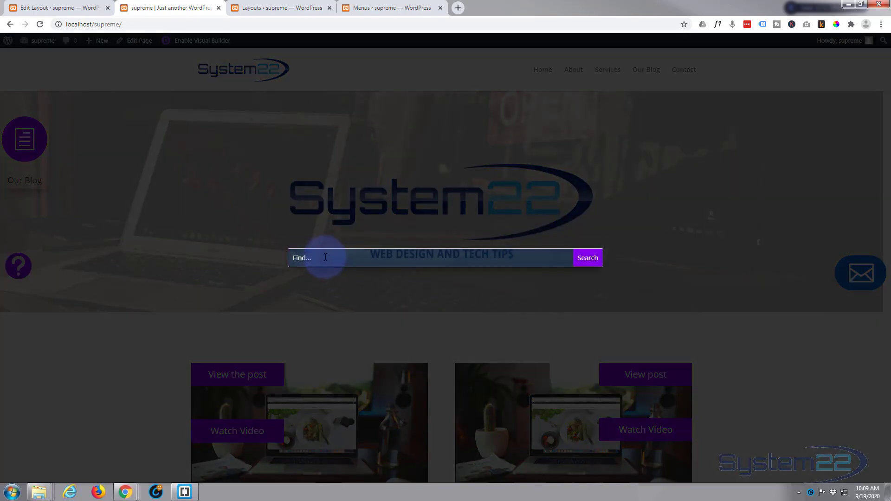
{"action": "type", "text": "hhhhhhhhhhhhhhhhhhhhhhhhhh"}
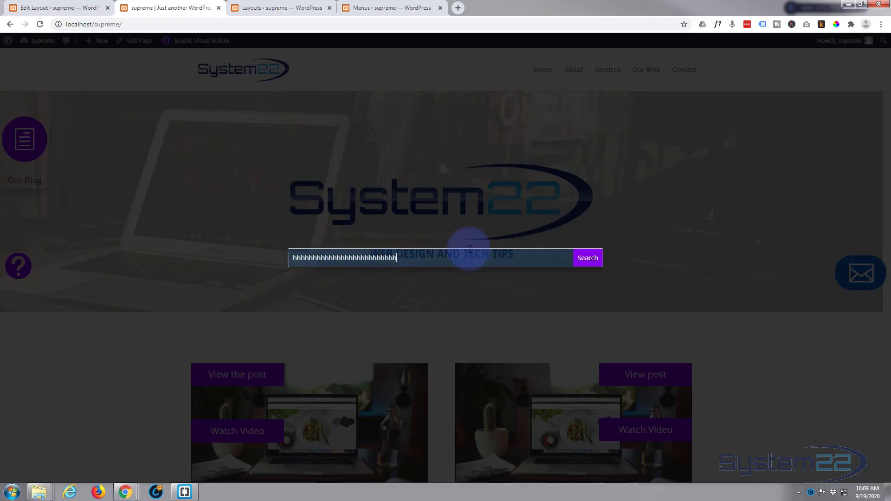
{"action": "left_click", "coordinate": [774, 154]}
{"action": "left_click", "coordinate": [774, 152]}
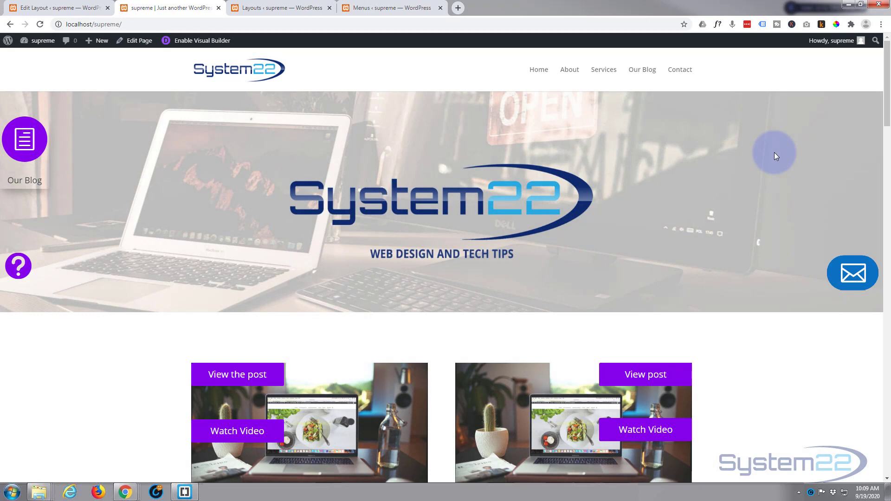
- Open the Divi Supreme Pro settings to check that Enable Divi Popup is switched on
{"action": "left_click", "coordinate": [46, 8]}
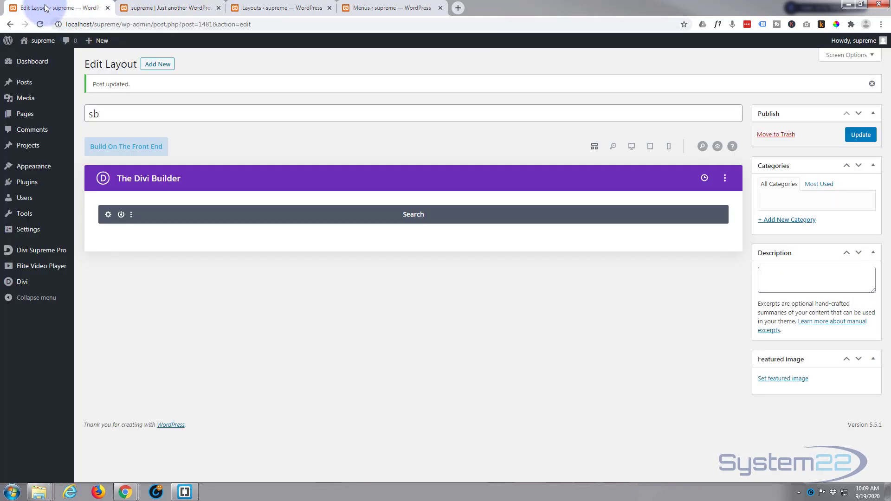
{"action": "mouse_move", "coordinate": [36, 253]}
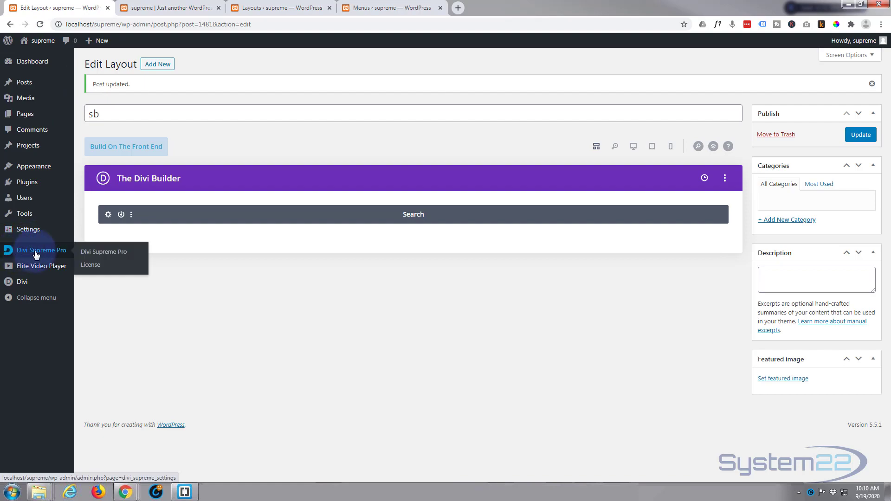
{"action": "left_click", "coordinate": [42, 254]}
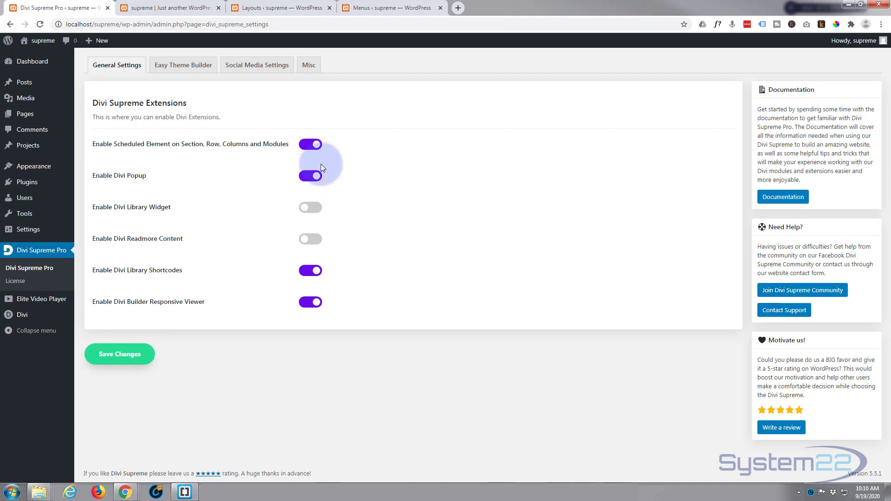
- Open the front page in the Visual Builder and add a new module below the purple image
{"action": "left_click", "coordinate": [181, 9]}
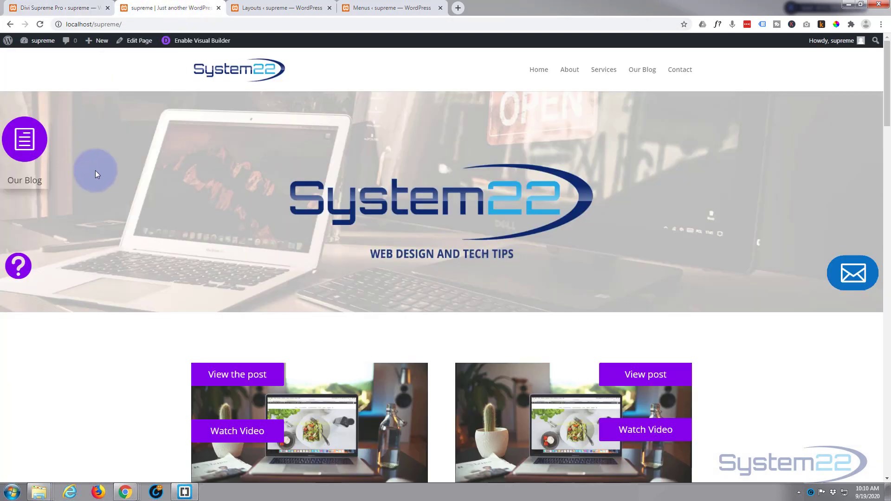
{"action": "left_click", "coordinate": [195, 41]}
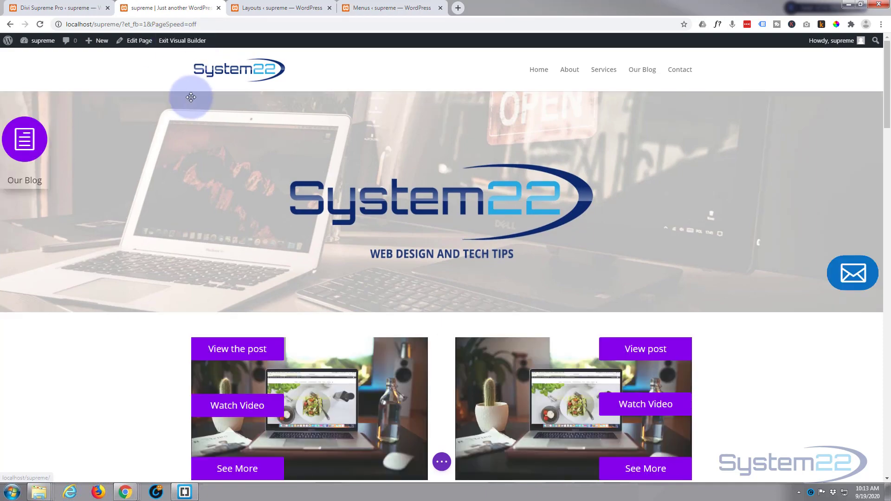
{"action": "scroll", "coordinate": [84, 169], "scroll_direction": "down", "scroll_amount": 8}
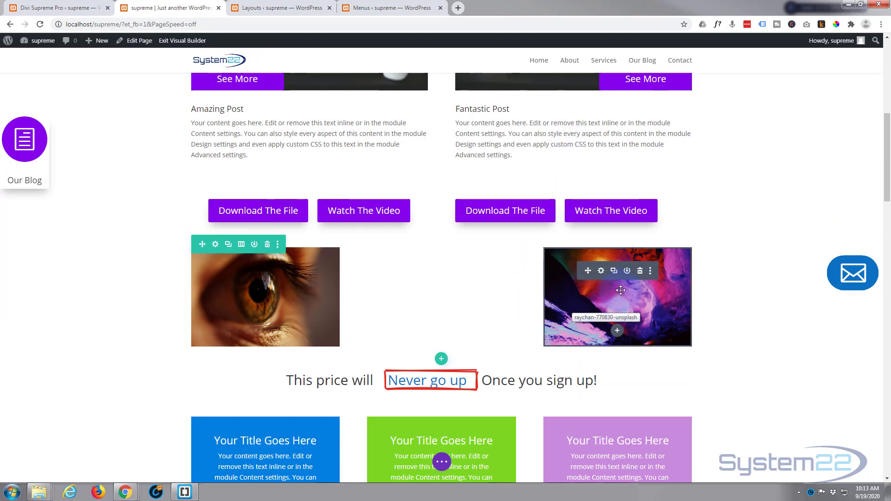
{"action": "left_click_drag", "start_coordinate": [617, 298], "coordinate": [616, 352]}
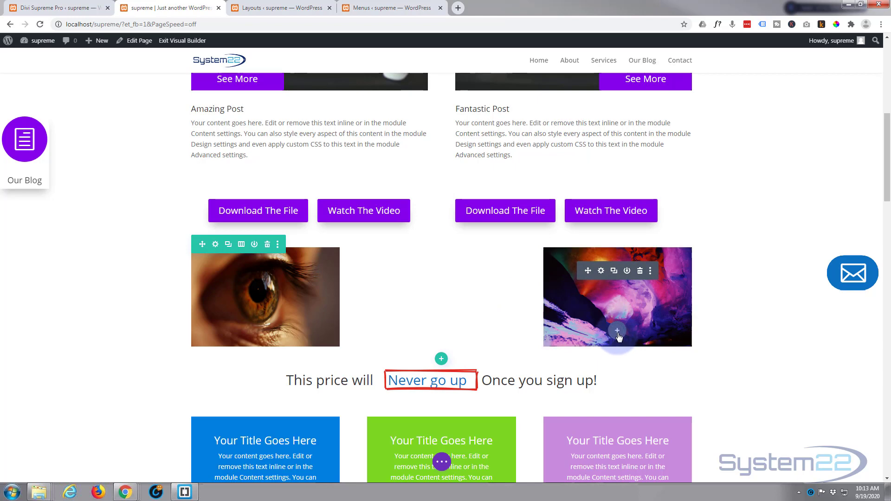
{"action": "left_click", "coordinate": [617, 332]}
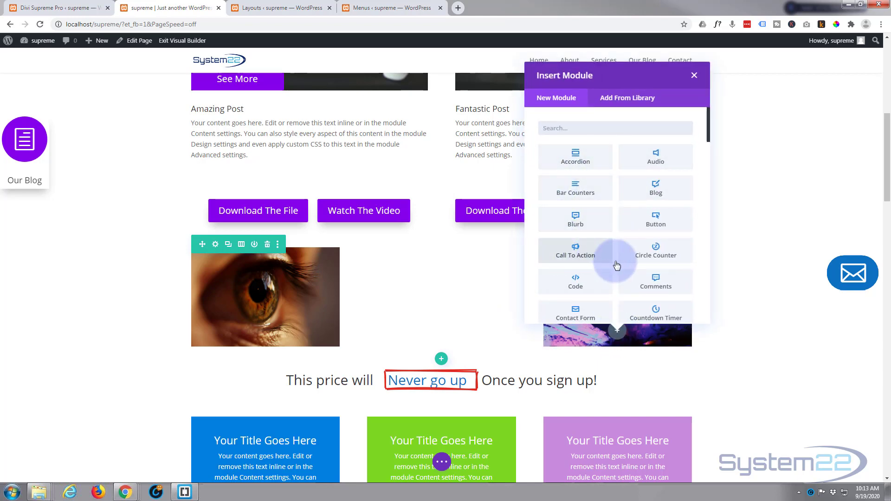
{"action": "scroll", "coordinate": [632, 191], "scroll_direction": "down", "scroll_amount": 2}
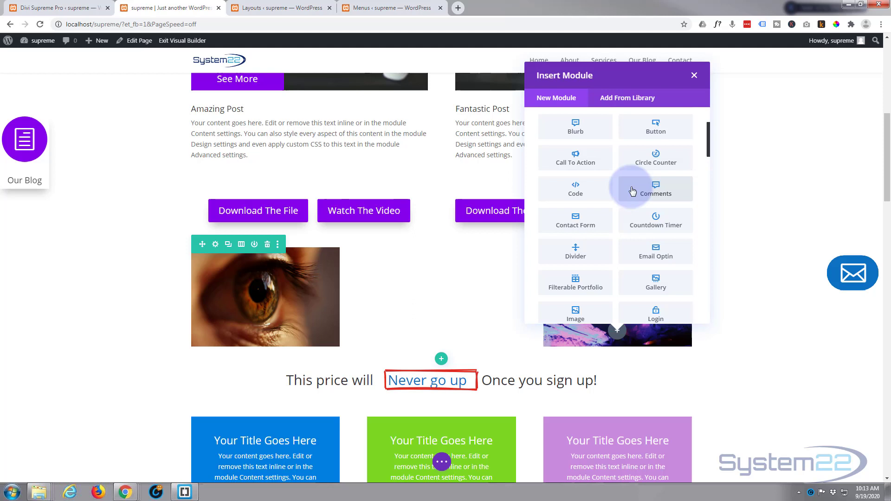
{"action": "scroll", "coordinate": [633, 191], "scroll_direction": "down", "scroll_amount": 10}
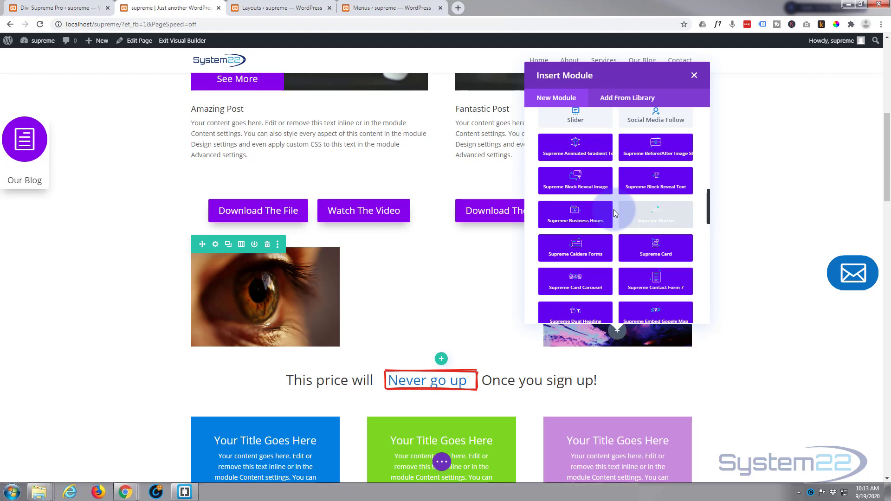
{"action": "scroll", "coordinate": [599, 223], "scroll_direction": "up", "scroll_amount": 2}
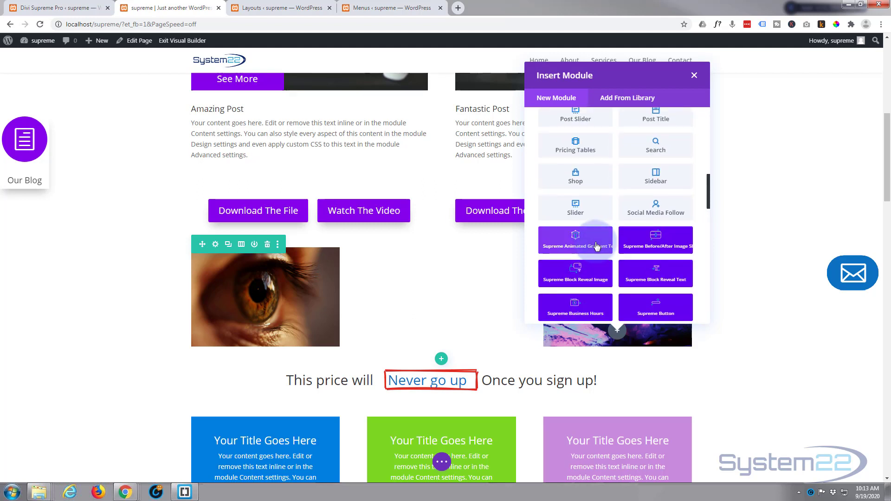
{"action": "scroll", "coordinate": [595, 250], "scroll_direction": "up", "scroll_amount": 2}
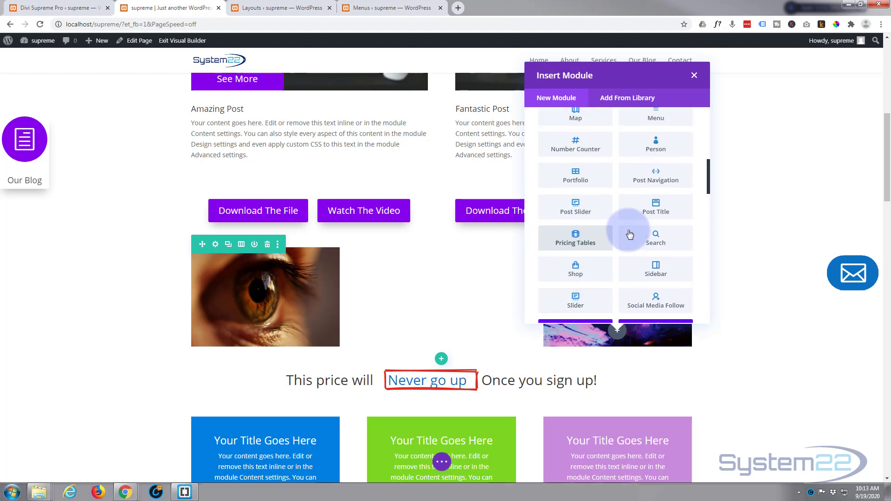
- Insert a Search module and set its input placeholder to Find..
{"action": "left_click", "coordinate": [655, 239]}
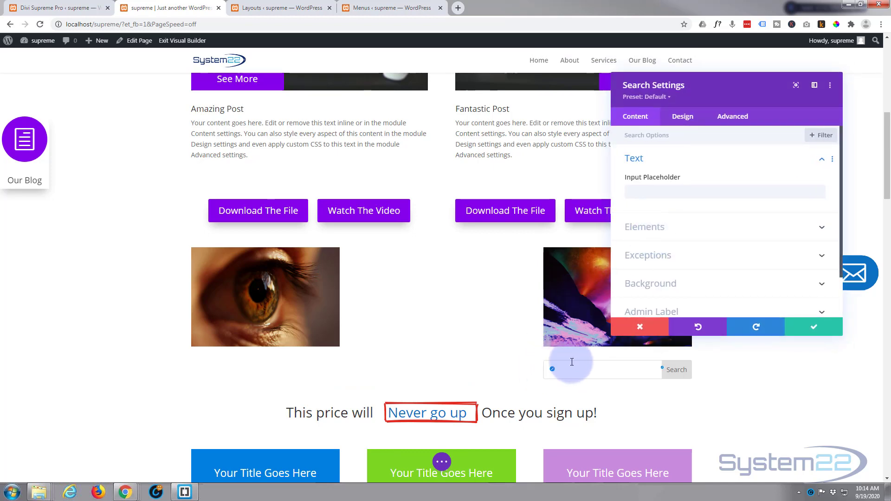
{"action": "left_click_drag", "start_coordinate": [712, 87], "coordinate": [274, 98]}
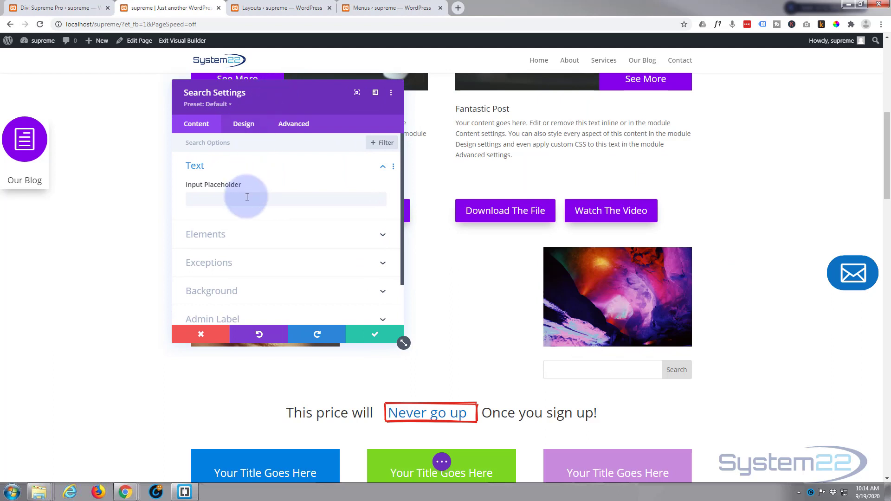
{"action": "left_click", "coordinate": [203, 198]}
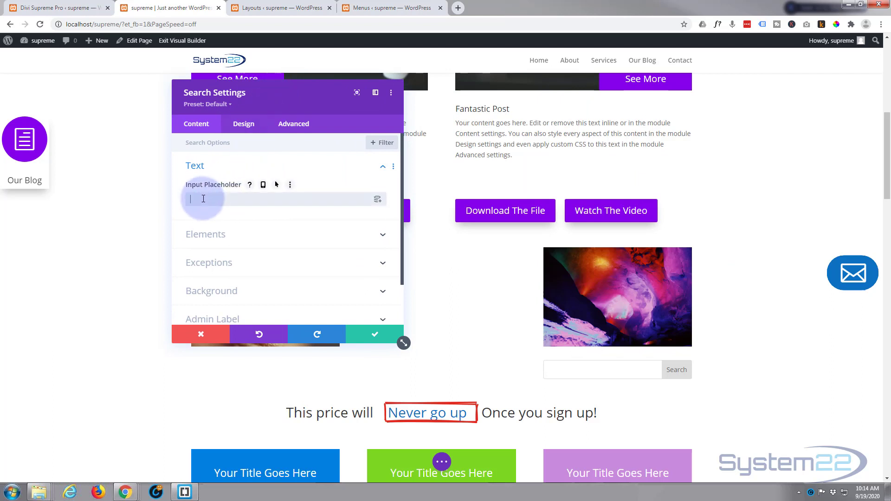
{"action": "type", "text": "Find..."}
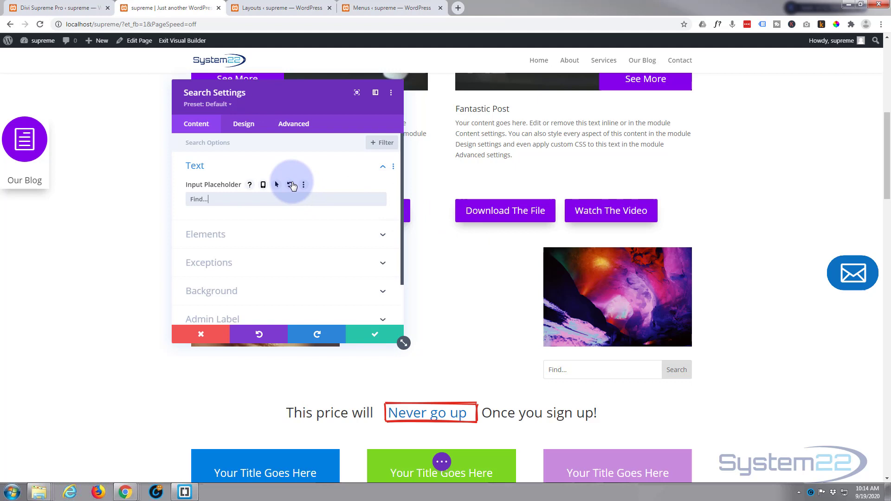
- In the Elements and Exceptions options, exclude the Uncategorized category from search results
{"action": "left_click", "coordinate": [277, 233]}
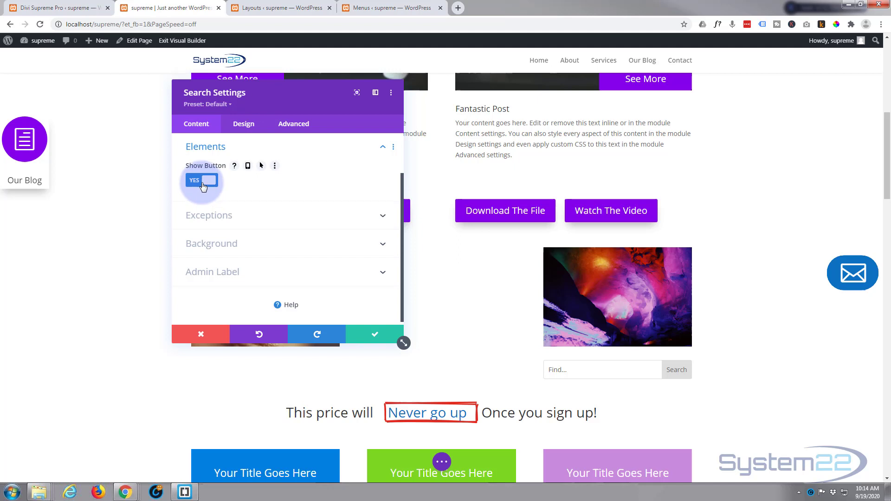
{"action": "left_click", "coordinate": [255, 214]}
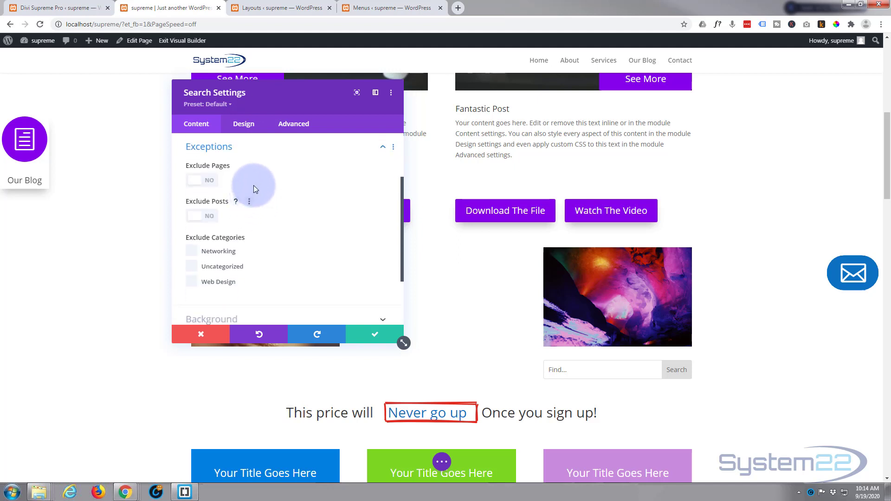
{"action": "left_click", "coordinate": [212, 184]}
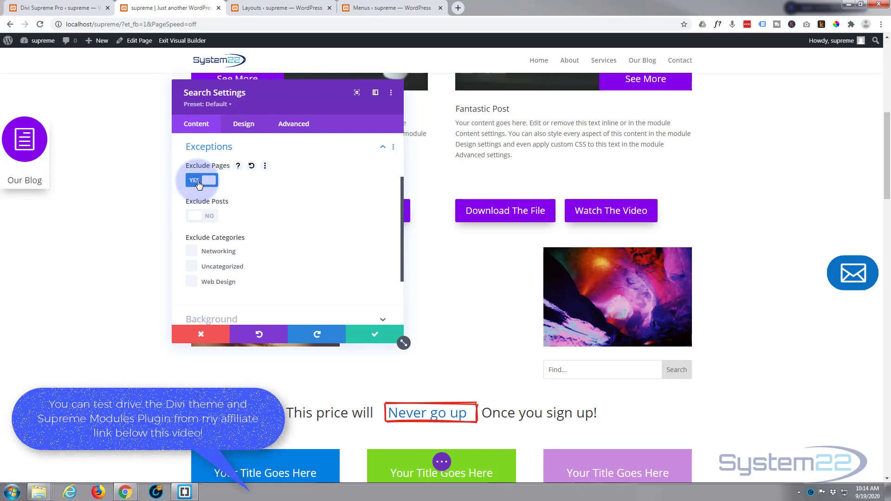
{"action": "left_click", "coordinate": [198, 184]}
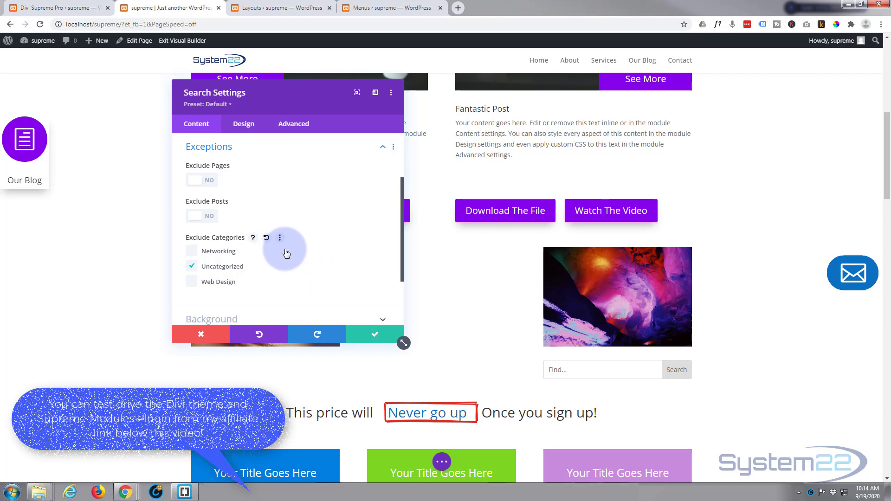
{"action": "scroll", "coordinate": [285, 249], "scroll_direction": "down", "scroll_amount": 2}
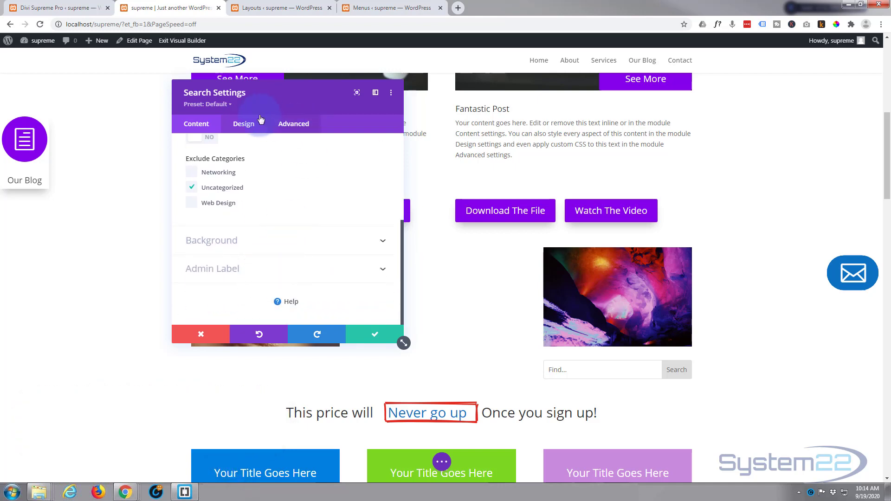
- Make the placeholder text white and the field background translucent #8300e9 purple
{"action": "left_click", "coordinate": [249, 125]}
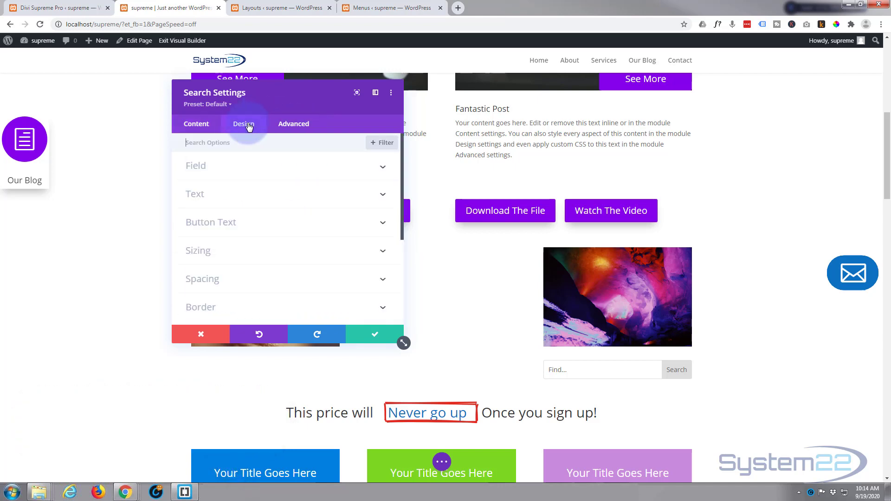
{"action": "left_click", "coordinate": [274, 175]}
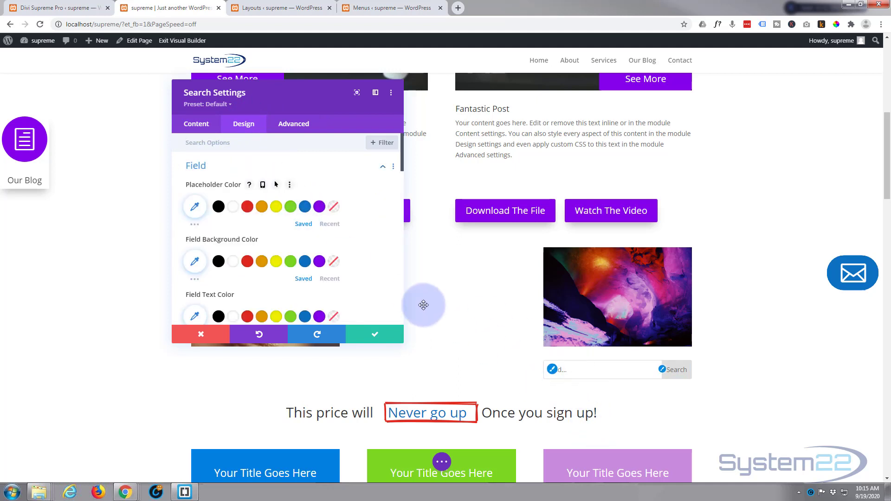
{"action": "left_click", "coordinate": [233, 207]}
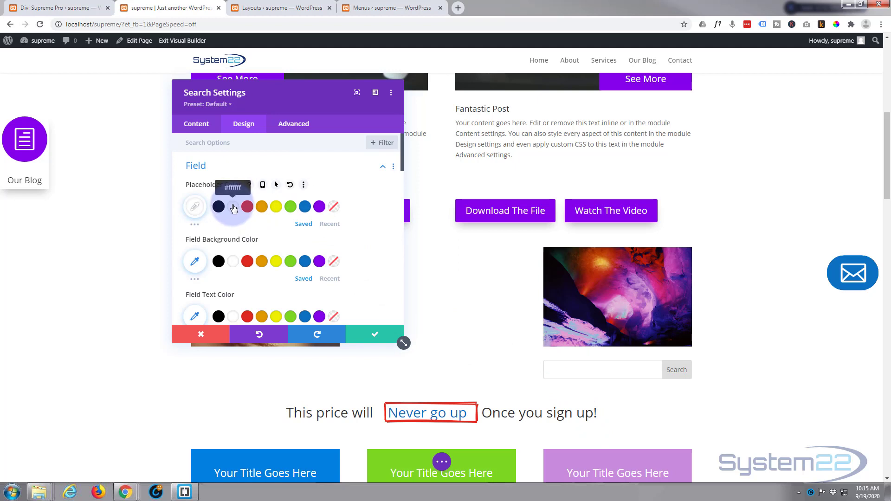
{"action": "left_click", "coordinate": [319, 261]}
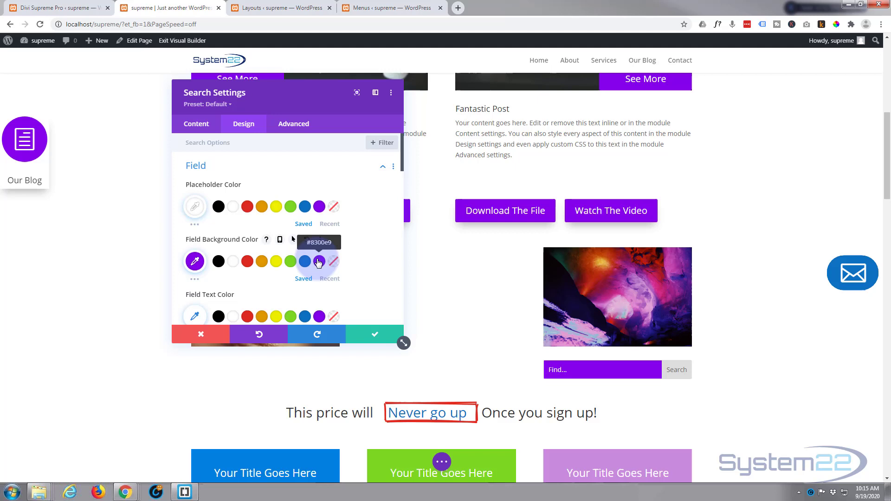
{"action": "left_click", "coordinate": [195, 262]}
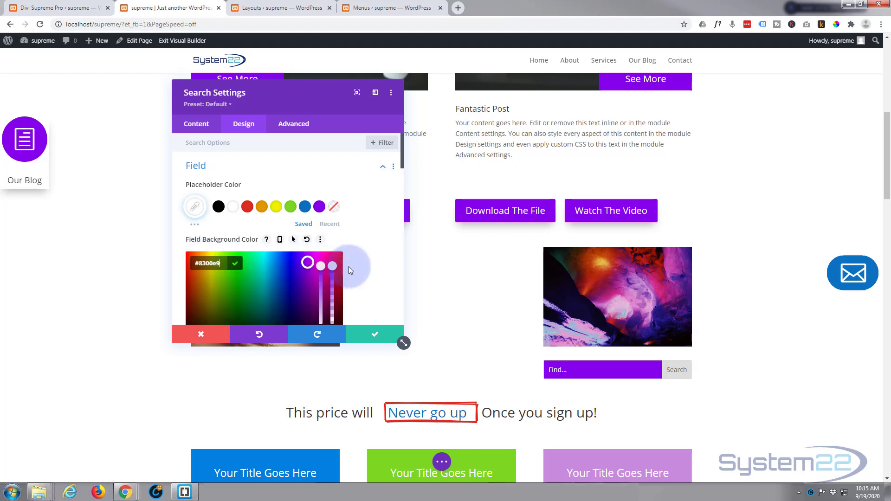
{"action": "scroll", "coordinate": [381, 219], "scroll_direction": "down", "scroll_amount": 2}
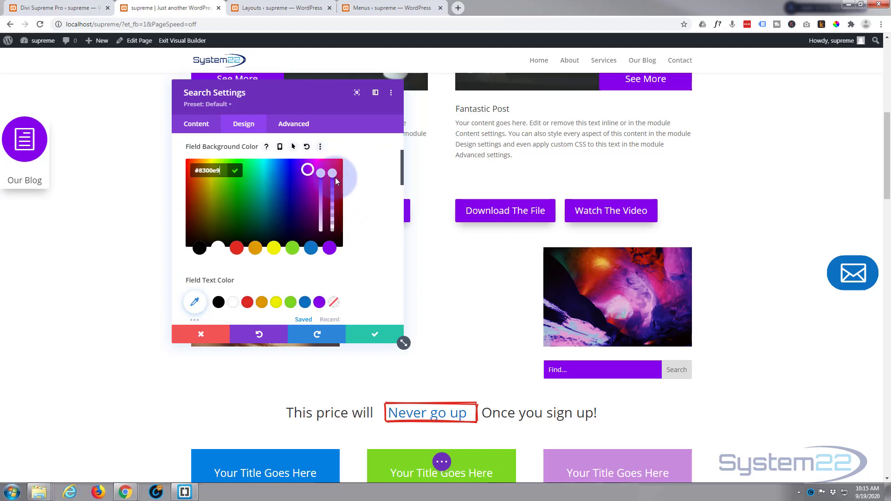
{"action": "left_click_drag", "start_coordinate": [333, 193], "coordinate": [333, 211]}
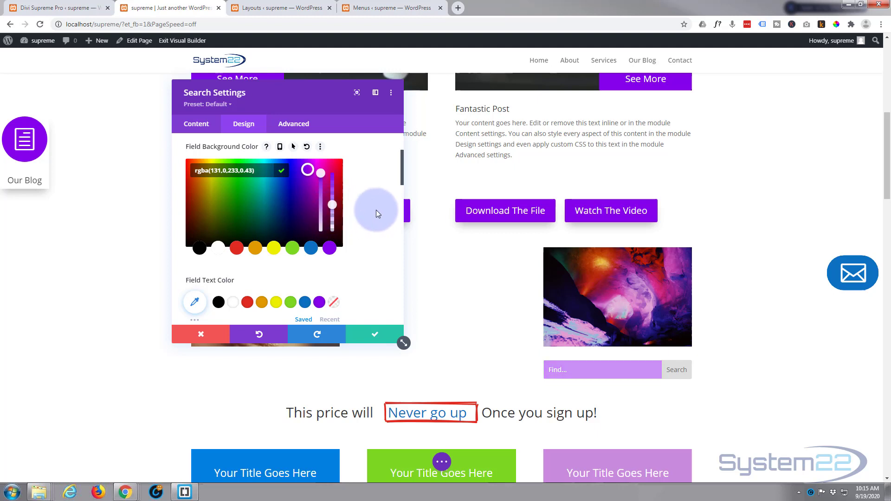
{"action": "scroll", "coordinate": [371, 222], "scroll_direction": "down", "scroll_amount": 3}
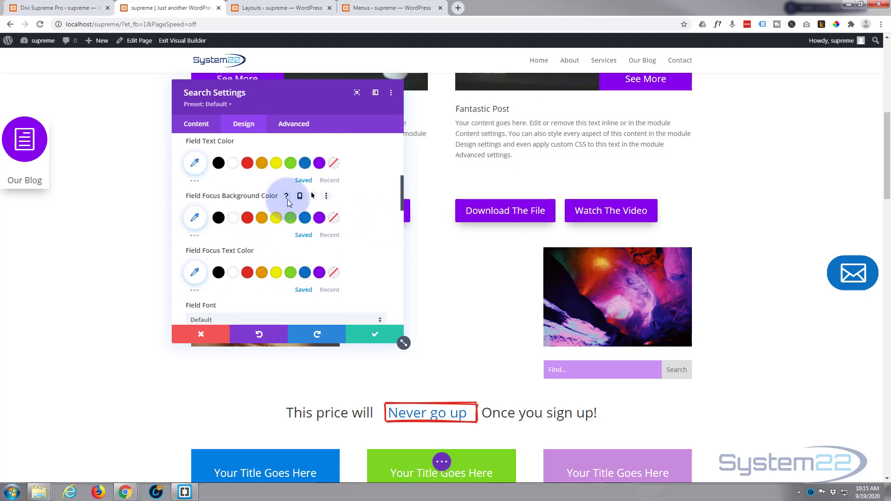
- Set the field text to white and the focused field background to translucent blue
{"action": "left_click", "coordinate": [236, 168]}
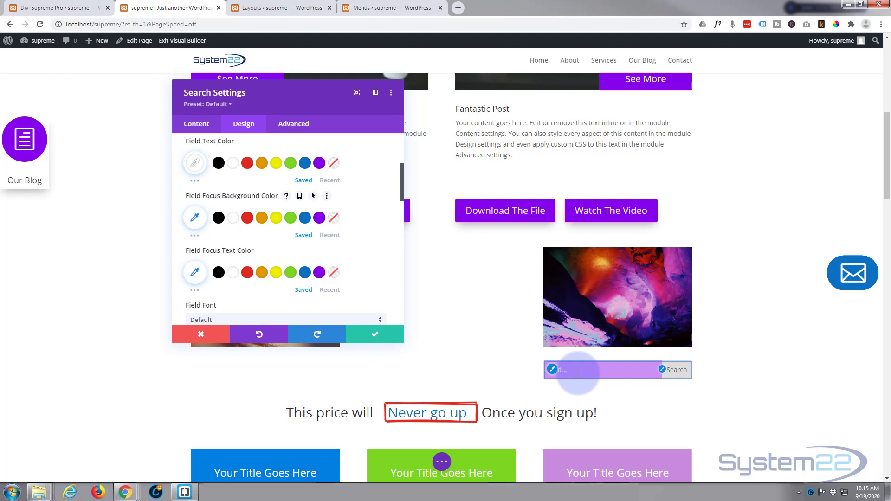
{"action": "left_click", "coordinate": [304, 219]}
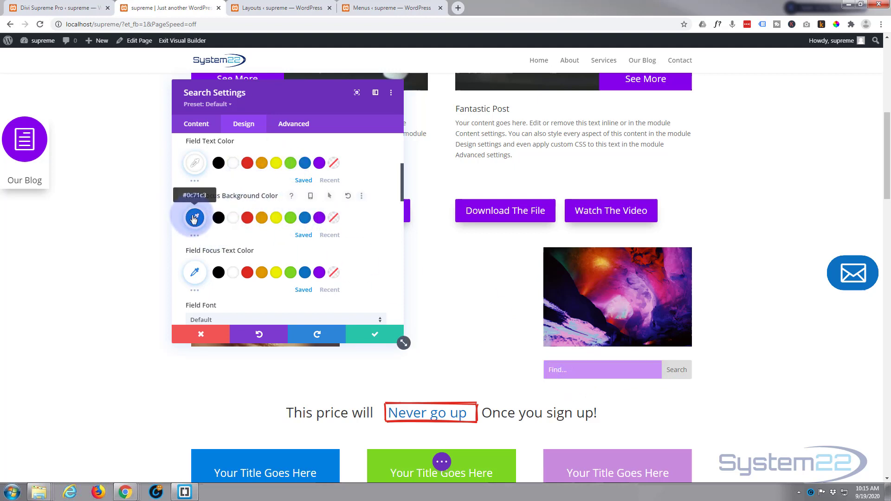
{"action": "left_click", "coordinate": [195, 218]}
{"action": "left_click_drag", "start_coordinate": [332, 223], "coordinate": [331, 268]}
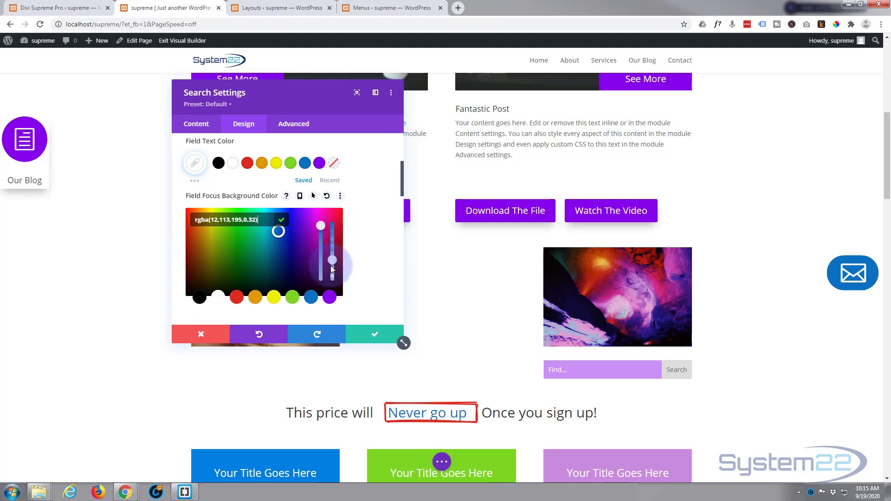
{"action": "left_click", "coordinate": [373, 175]}
{"action": "scroll", "coordinate": [370, 177], "scroll_direction": "down", "scroll_amount": 1}
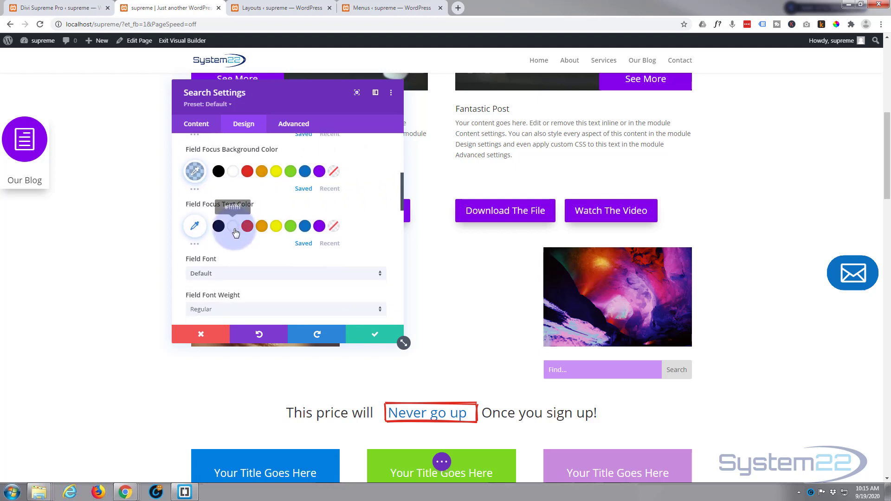
{"action": "scroll", "coordinate": [237, 229], "scroll_direction": "down", "scroll_amount": 1}
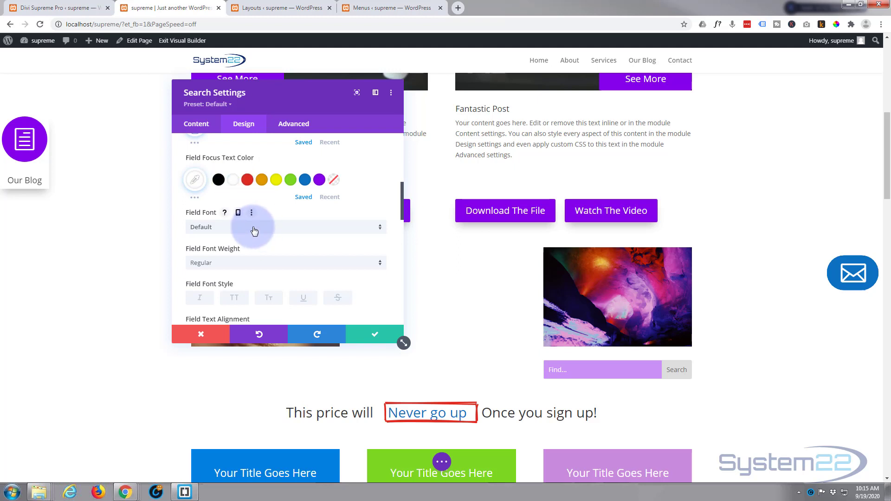
{"action": "scroll", "coordinate": [251, 263], "scroll_direction": "down", "scroll_amount": 1}
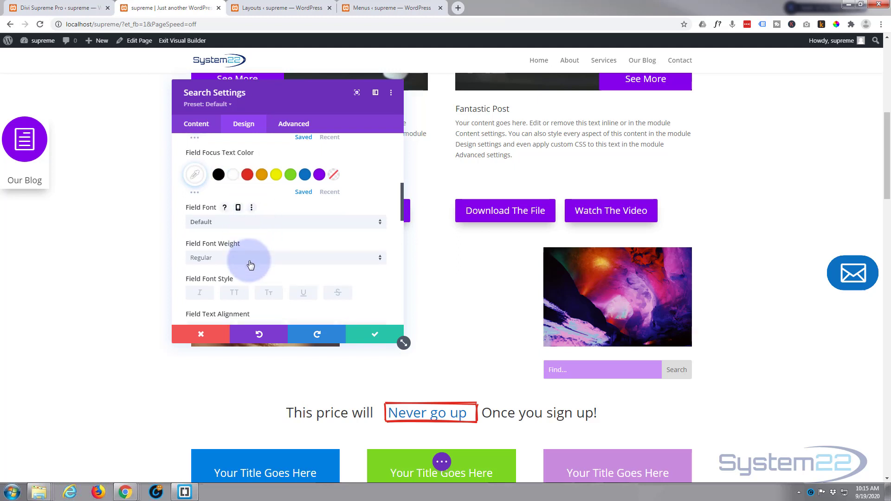
{"action": "scroll", "coordinate": [251, 264], "scroll_direction": "down", "scroll_amount": 1}
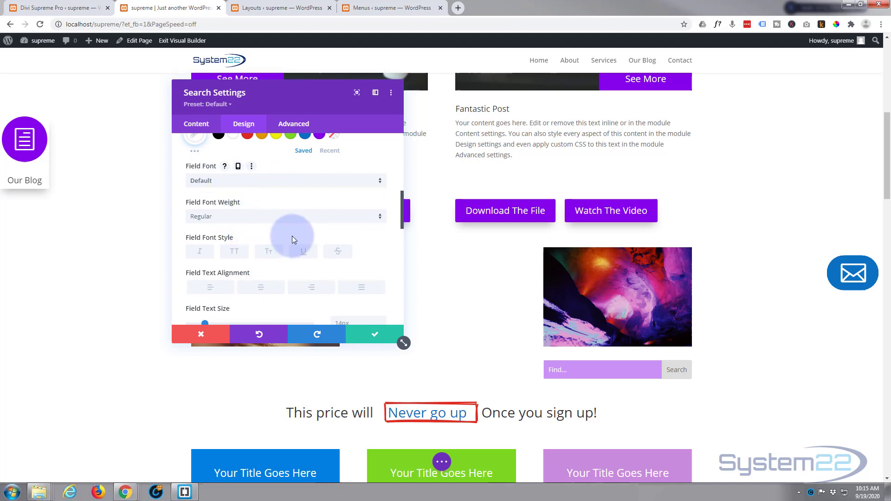
{"action": "scroll", "coordinate": [291, 236], "scroll_direction": "down", "scroll_amount": 3}
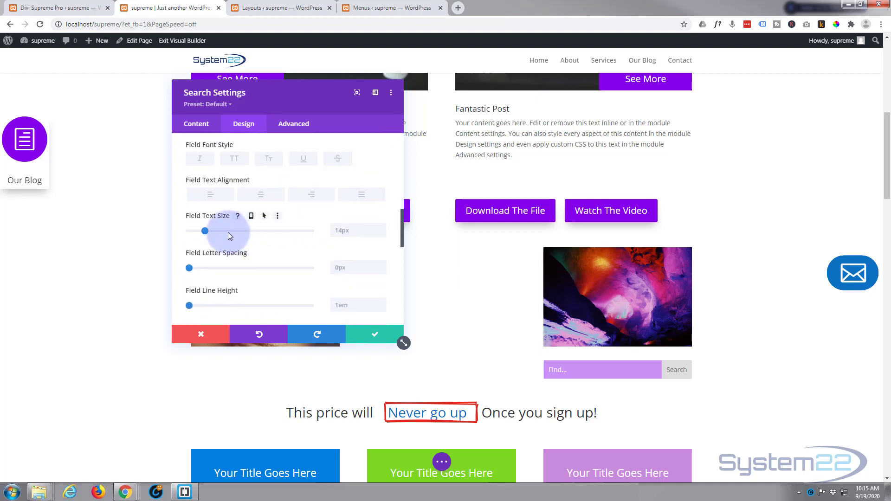
{"action": "scroll", "coordinate": [280, 239], "scroll_direction": "down", "scroll_amount": 3}
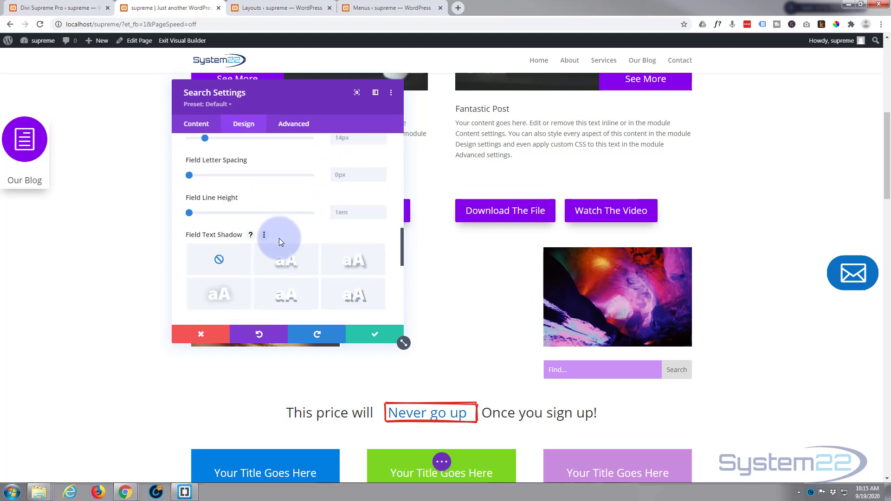
{"action": "scroll", "coordinate": [280, 239], "scroll_direction": "down", "scroll_amount": 3}
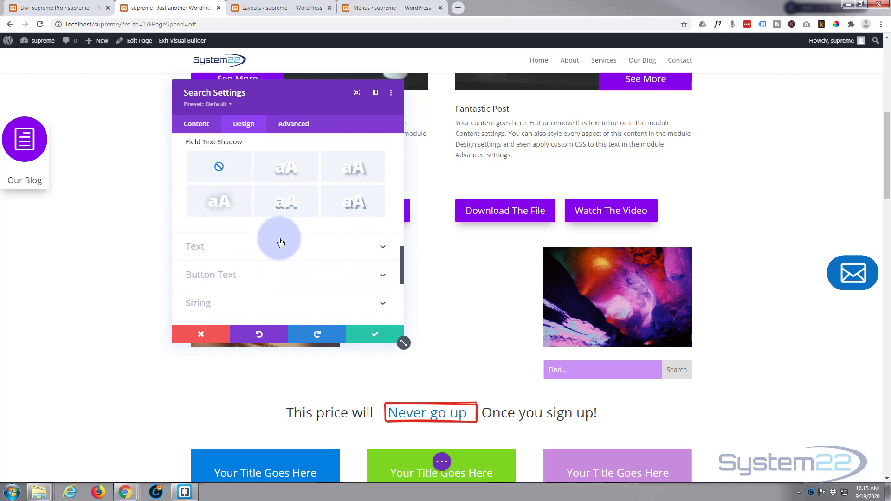
- Give the search button a #8300e9 purple background and white text
{"action": "left_click", "coordinate": [269, 278]}
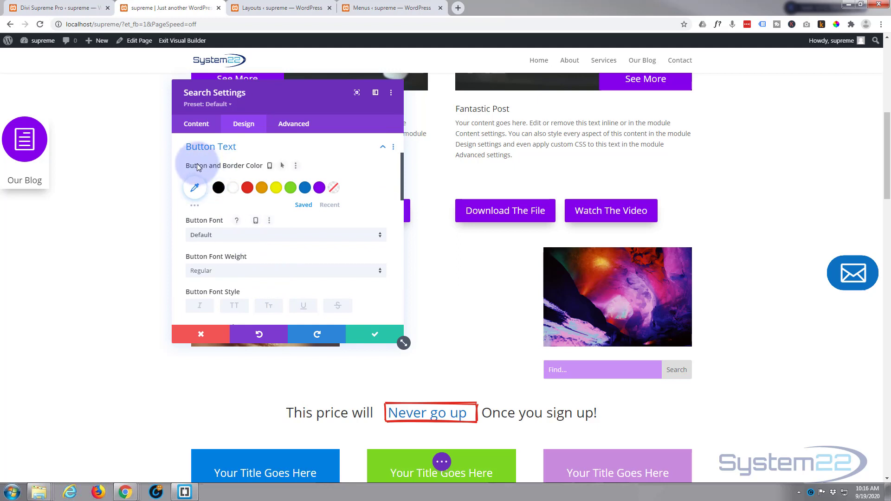
{"action": "left_click", "coordinate": [319, 188]}
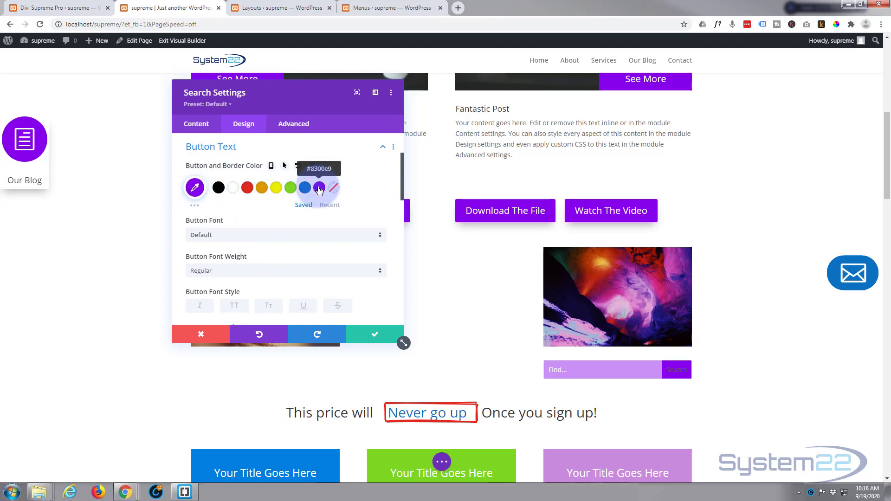
{"action": "scroll", "coordinate": [292, 228], "scroll_direction": "down", "scroll_amount": 3}
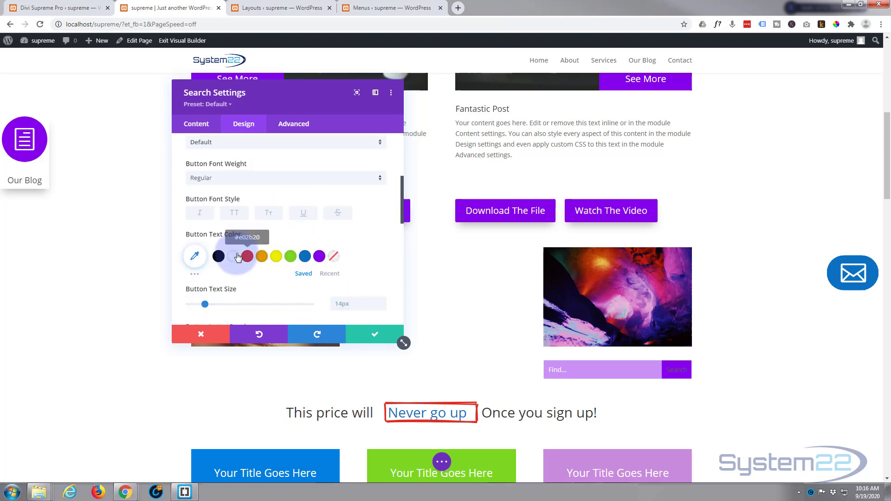
{"action": "left_click", "coordinate": [234, 257]}
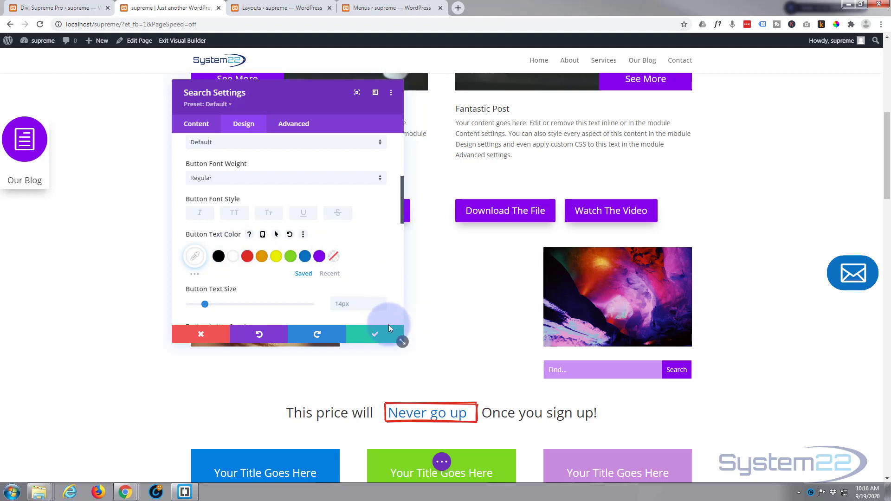
- Save the search module settings, then save it to the Divi Library as 'Search'
{"action": "left_click", "coordinate": [376, 336]}
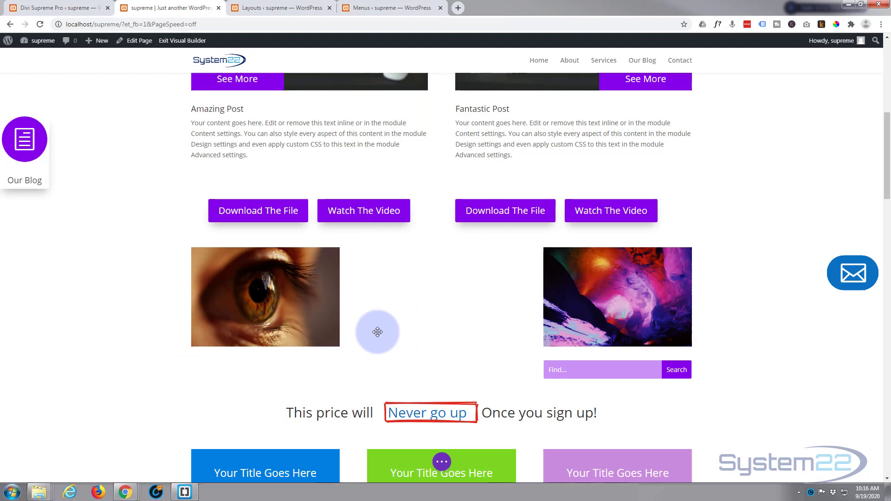
{"action": "mouse_move", "coordinate": [585, 368]}
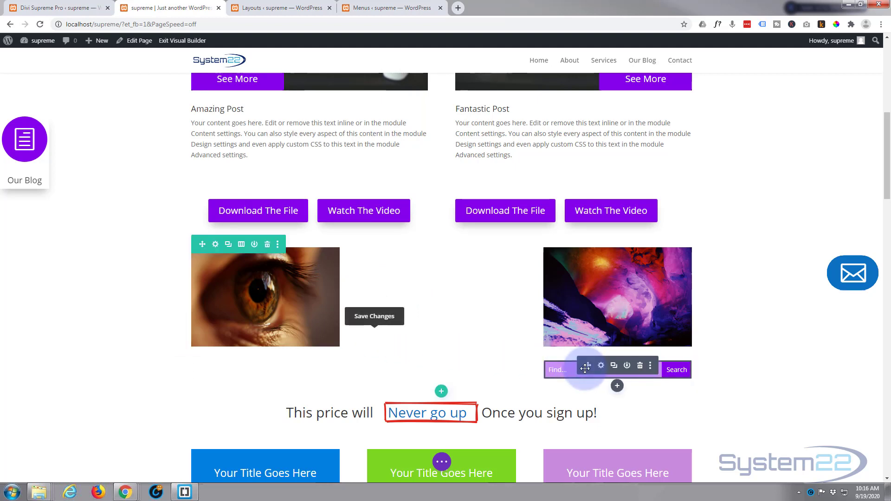
{"action": "left_click", "coordinate": [627, 366]}
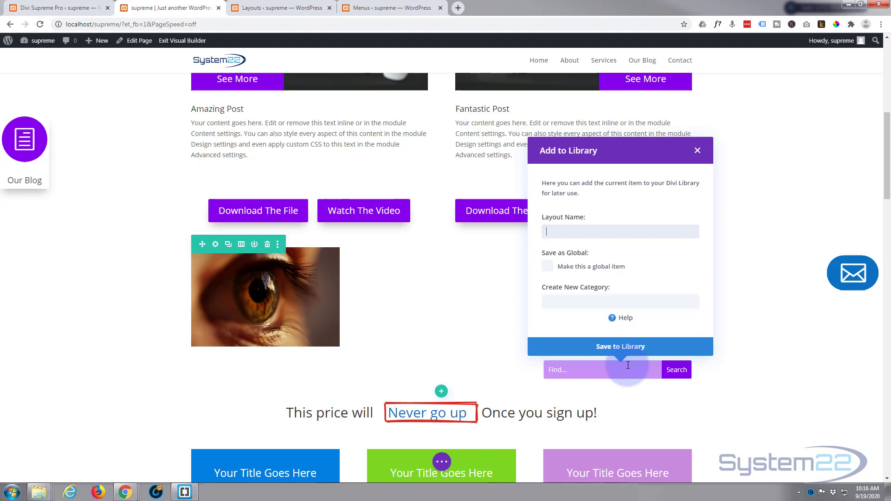
{"action": "left_click", "coordinate": [553, 231]}
{"action": "type", "text": "Sea"}
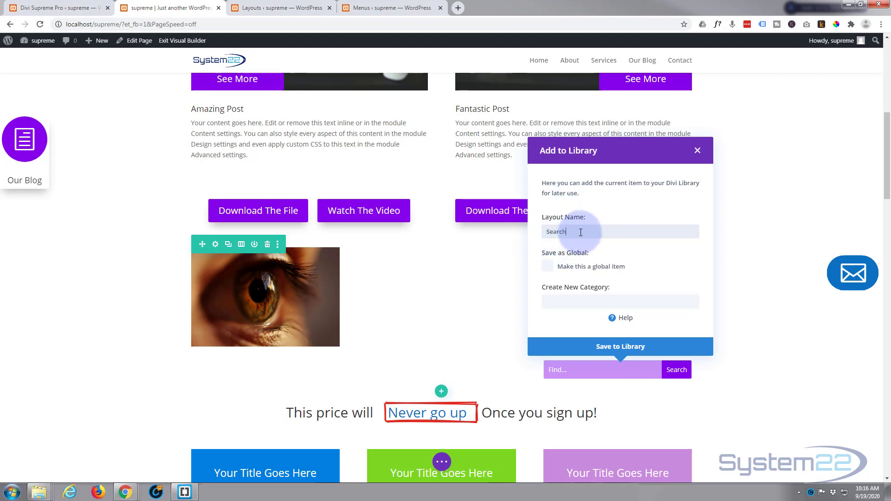
{"action": "type", "text": "rch"}
{"action": "left_click", "coordinate": [620, 348]}
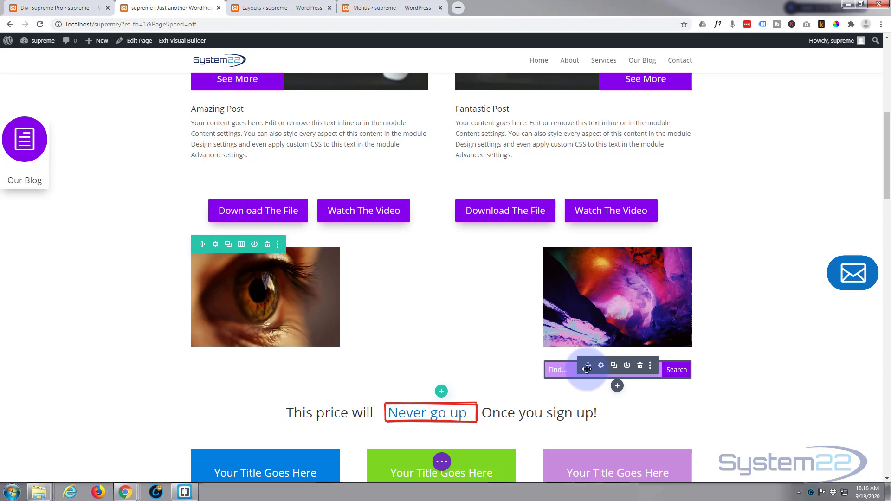
- Delete the Search module and insert a Blurb module below the right image
{"action": "left_click", "coordinate": [640, 367]}
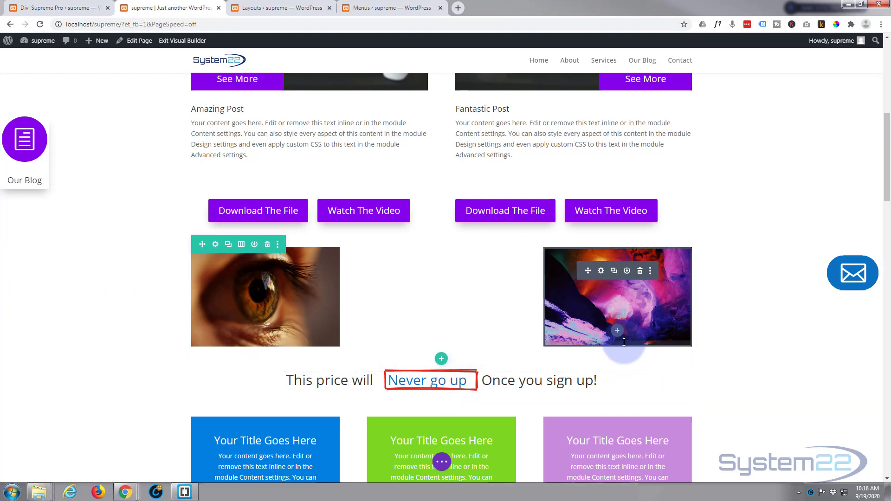
{"action": "left_click", "coordinate": [618, 331]}
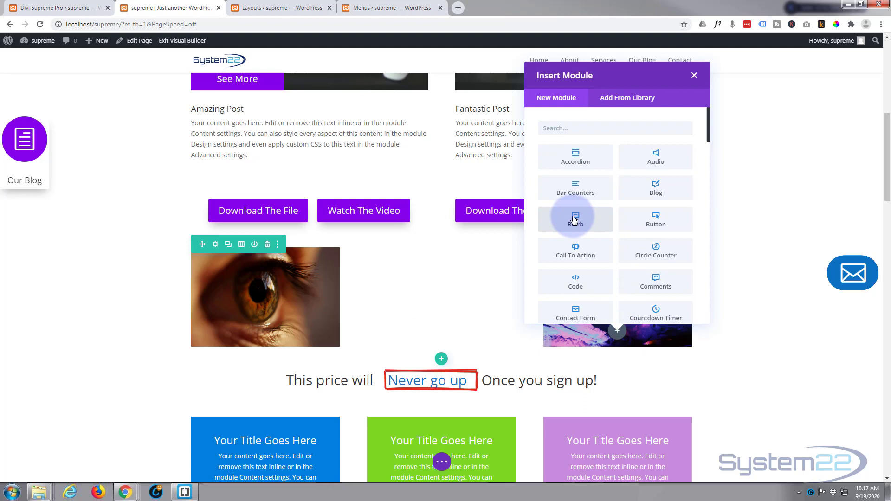
{"action": "left_click", "coordinate": [575, 220]}
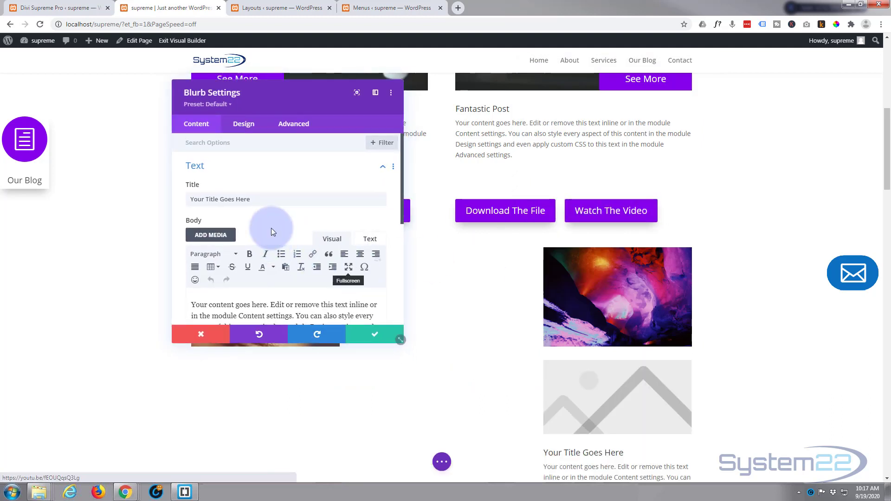
- Clear the blurb's placeholder title and body text
{"action": "left_click_drag", "start_coordinate": [267, 199], "coordinate": [138, 193]}
{"action": "key", "text": "BackSpace"}
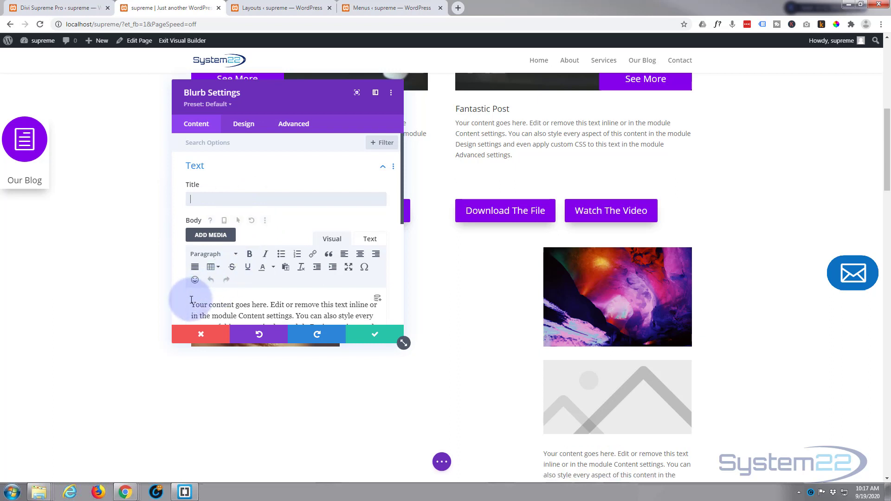
{"action": "scroll", "coordinate": [240, 228], "scroll_direction": "down", "scroll_amount": 3}
{"action": "left_click_drag", "start_coordinate": [254, 215], "coordinate": [175, 167]}
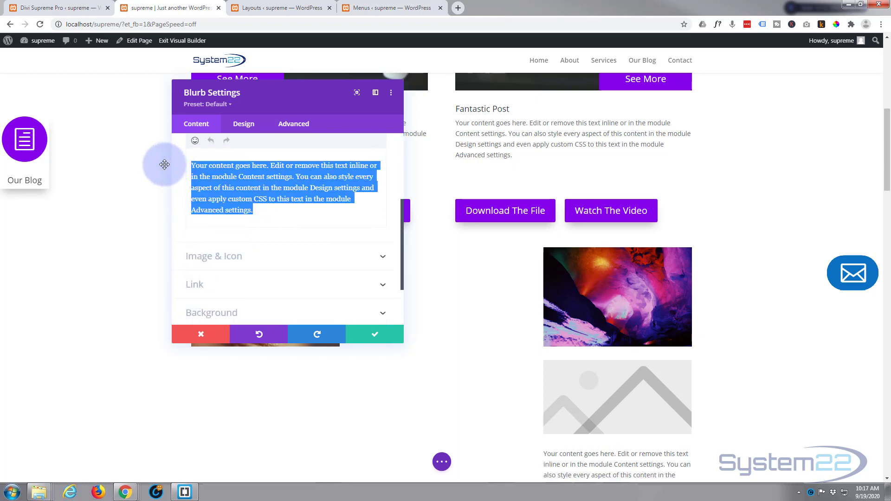
{"action": "key", "text": "BackSpace"}
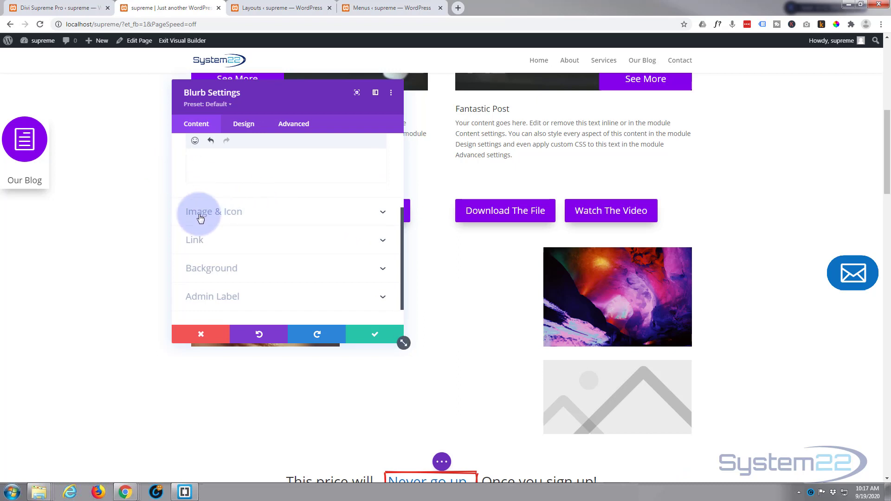
- Switch the blurb to use an icon and pick the question-mark icon
{"action": "left_click", "coordinate": [282, 217]}
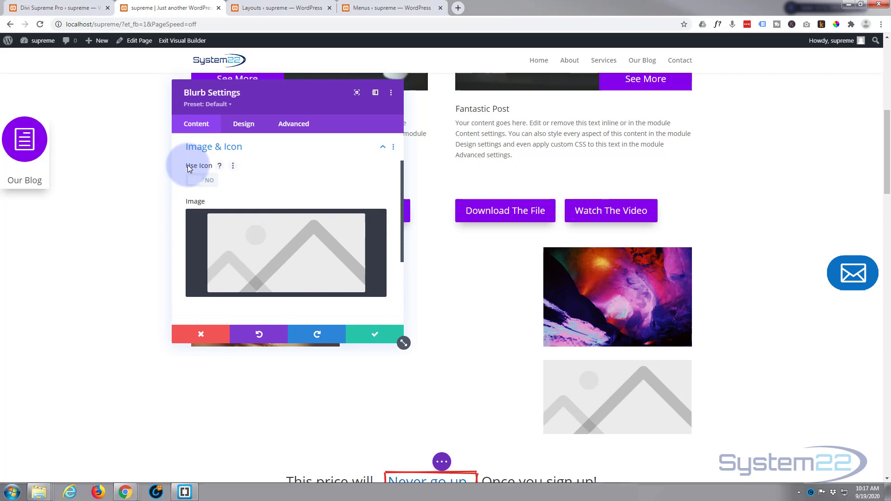
{"action": "left_click", "coordinate": [195, 184]}
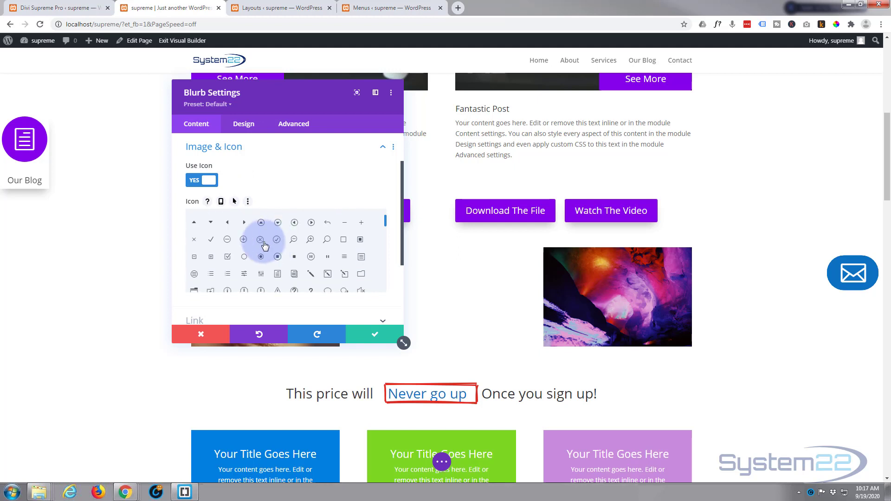
{"action": "scroll", "coordinate": [325, 244], "scroll_direction": "down", "scroll_amount": 1}
{"action": "scroll", "coordinate": [316, 246], "scroll_direction": "down", "scroll_amount": 5}
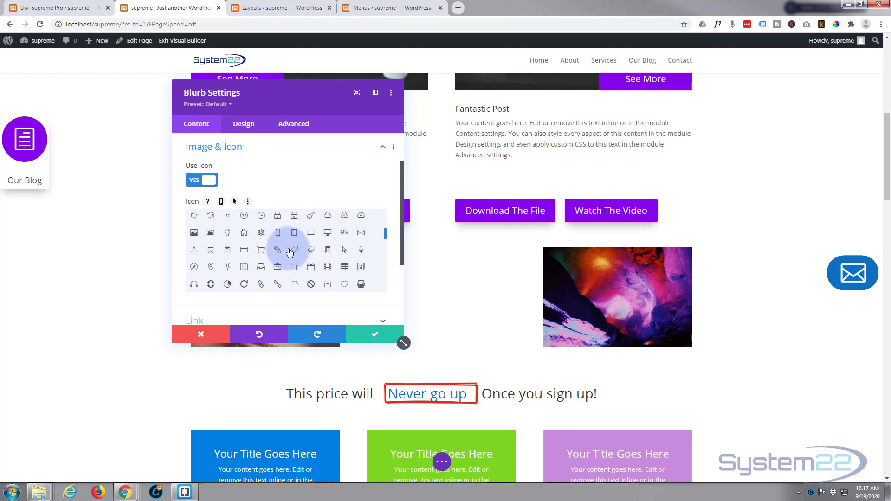
{"action": "scroll", "coordinate": [288, 251], "scroll_direction": "down", "scroll_amount": 5}
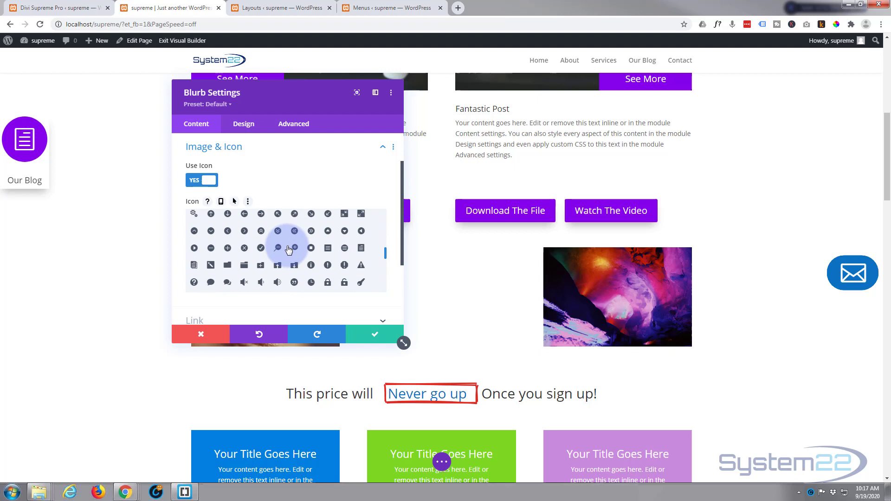
{"action": "scroll", "coordinate": [288, 250], "scroll_direction": "down", "scroll_amount": 1}
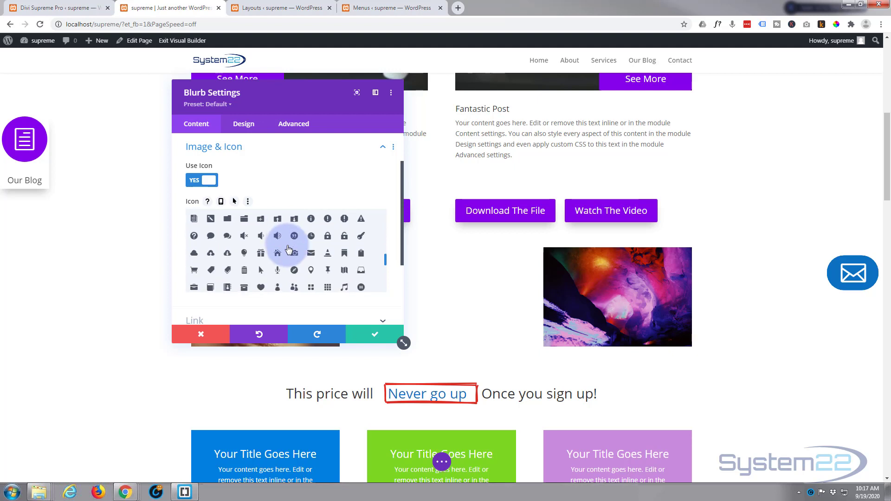
{"action": "left_click", "coordinate": [194, 237]}
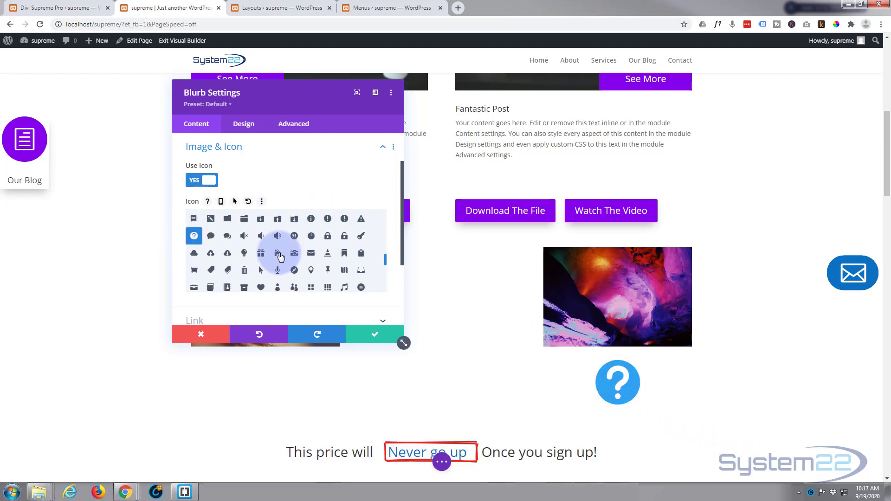
- Color the blurb's question-mark icon purple, with a blue #0c71c3 hover color
{"action": "left_click", "coordinate": [244, 125]}
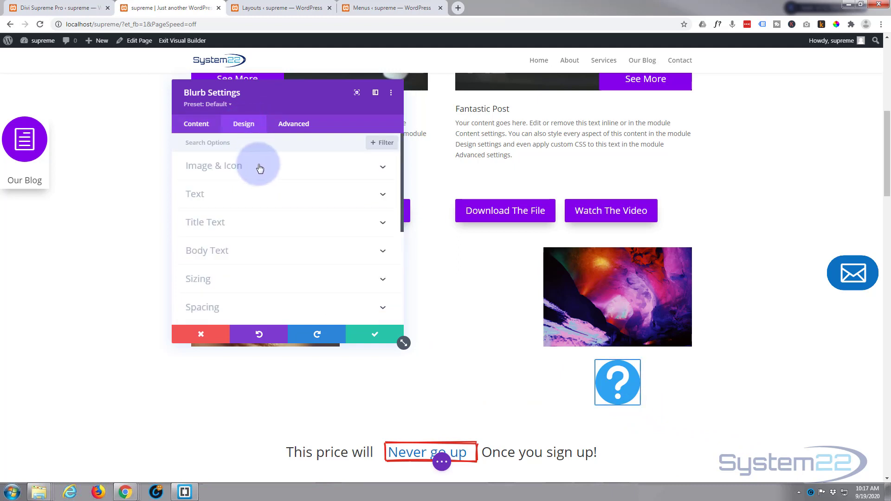
{"action": "left_click", "coordinate": [260, 167]}
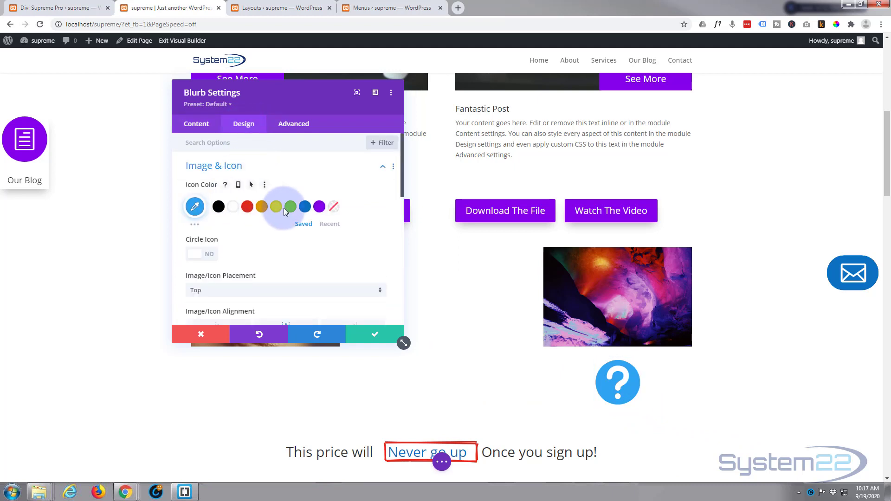
{"action": "left_click", "coordinate": [319, 207]}
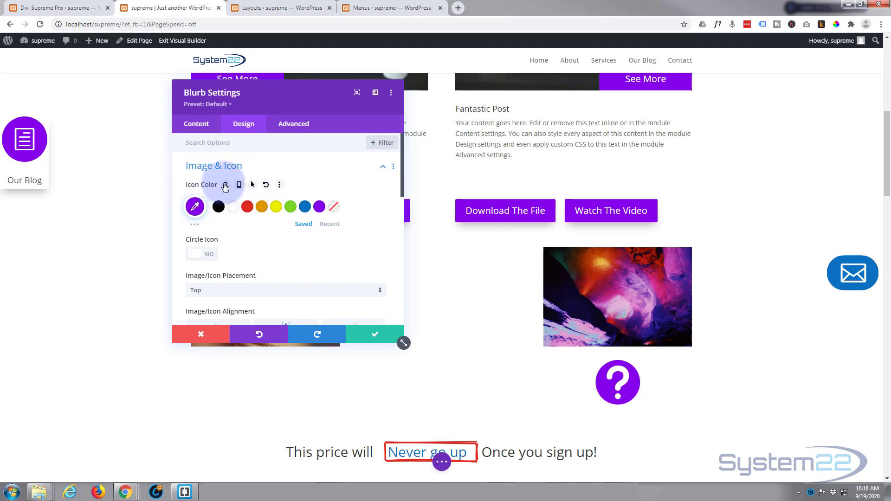
{"action": "left_click", "coordinate": [252, 186]}
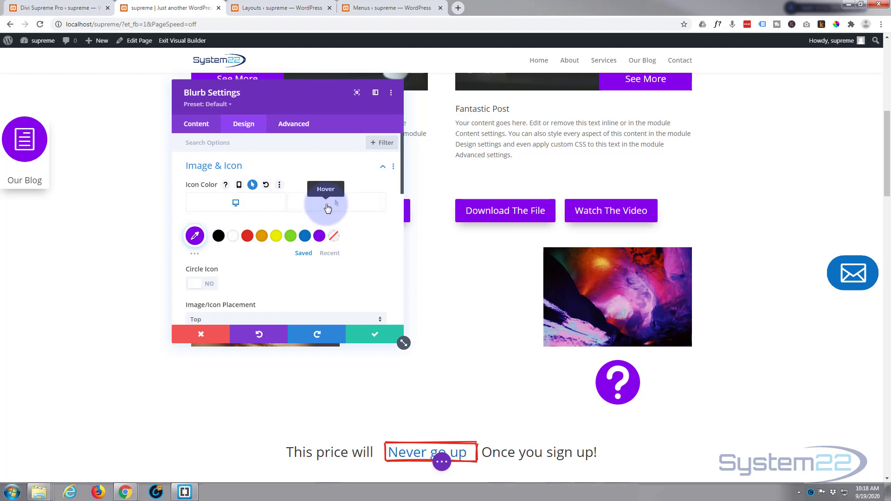
{"action": "left_click", "coordinate": [327, 208]}
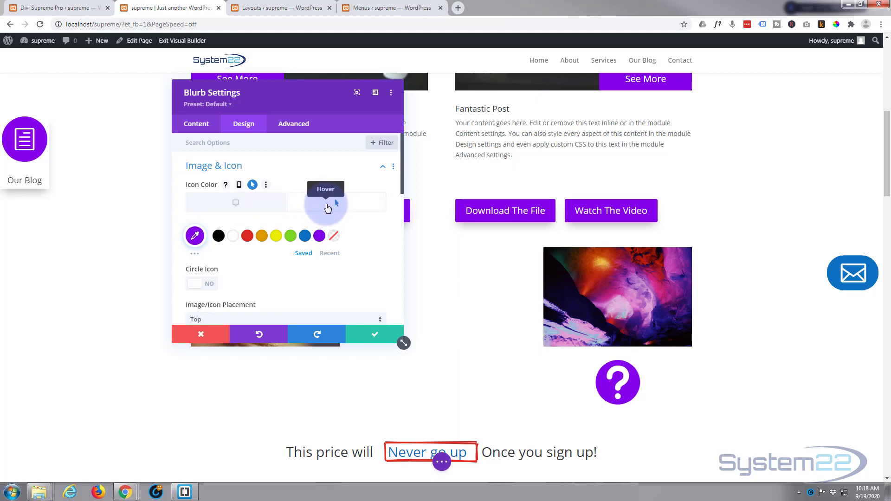
{"action": "left_click", "coordinate": [305, 238]}
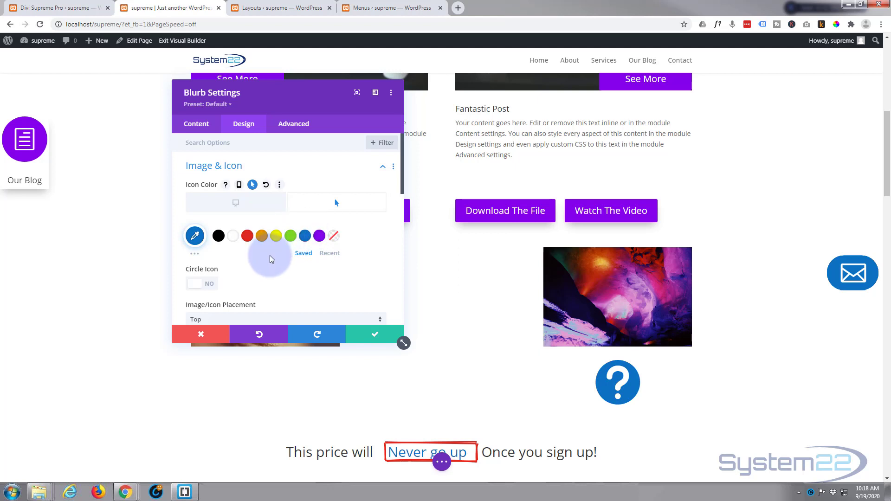
- Enable Use Icon Font Size and set the question-mark icon to 60px on desktop
{"action": "scroll", "coordinate": [231, 222], "scroll_direction": "down", "scroll_amount": 2}
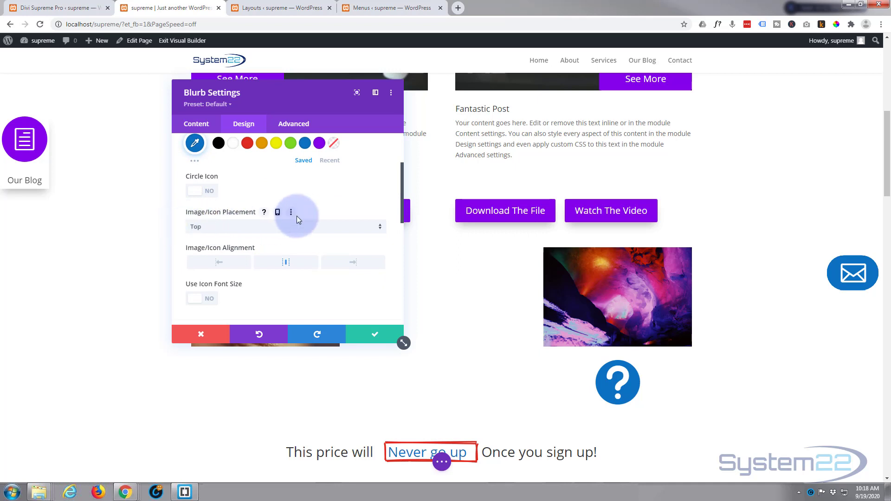
{"action": "scroll", "coordinate": [298, 217], "scroll_direction": "down", "scroll_amount": 2}
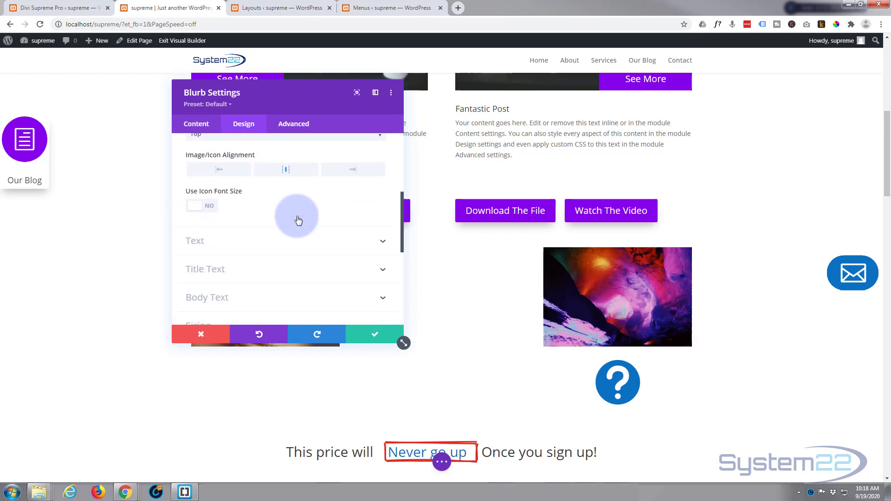
{"action": "left_click", "coordinate": [203, 206]}
{"action": "left_click_drag", "start_coordinate": [285, 241], "coordinate": [250, 242]}
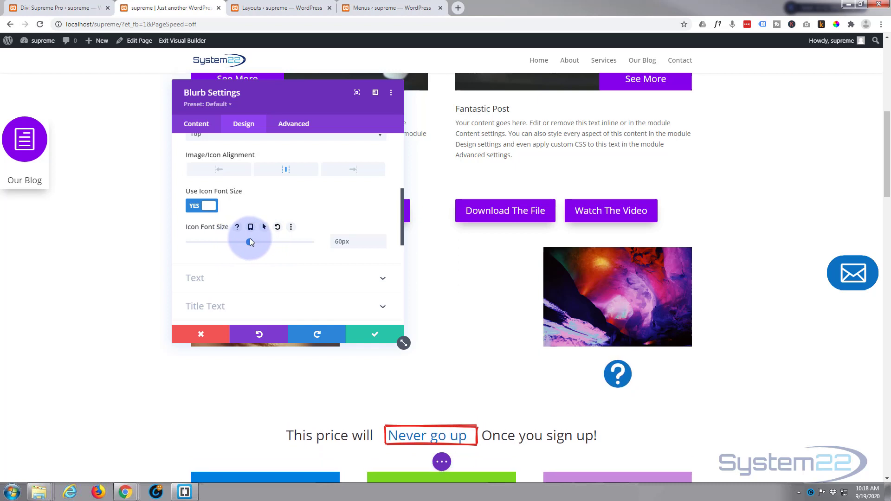
{"action": "left_click", "coordinate": [265, 227]}
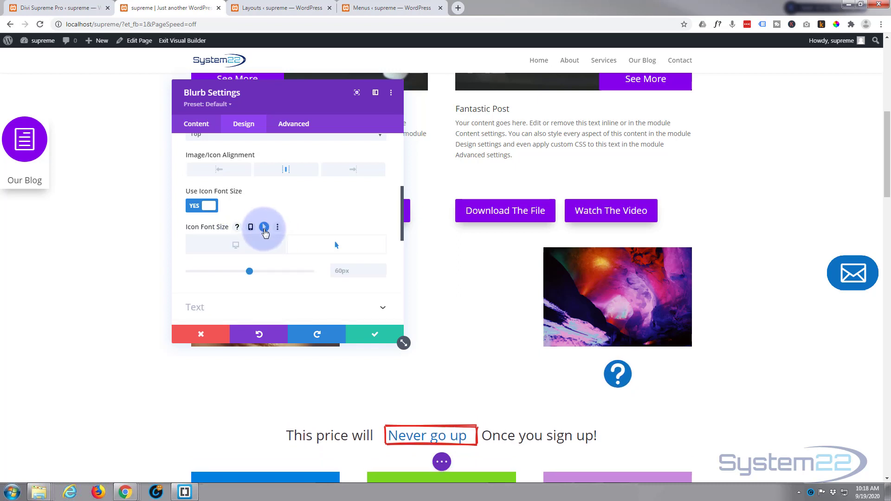
{"action": "left_click", "coordinate": [236, 246]}
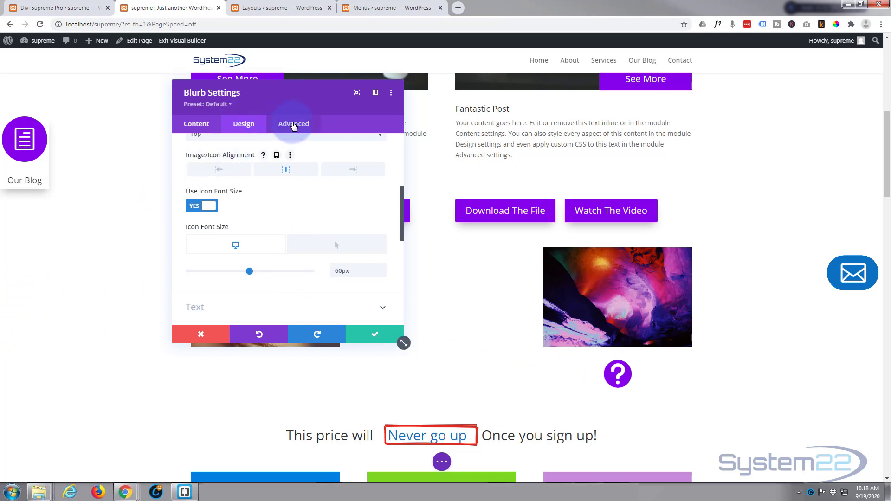
{"action": "left_click", "coordinate": [293, 123]}
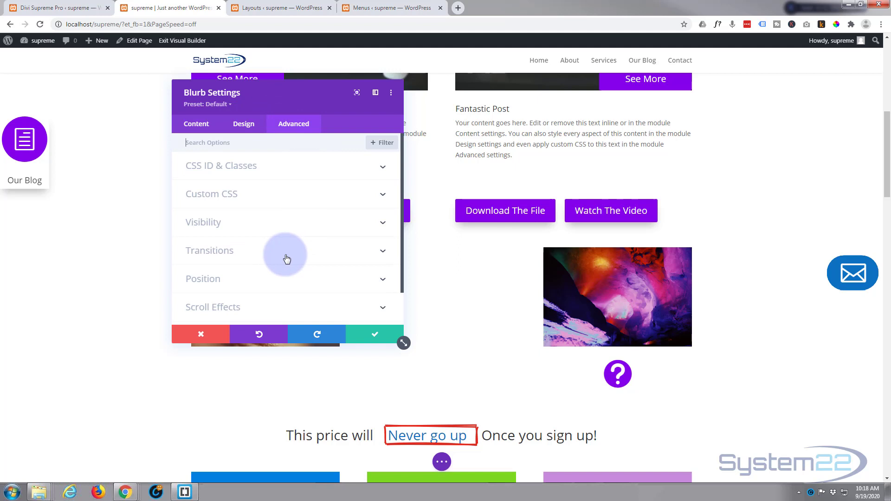
- Set the blurb's position to Fixed and anchor it at the middle-left location
{"action": "left_click", "coordinate": [268, 280]}
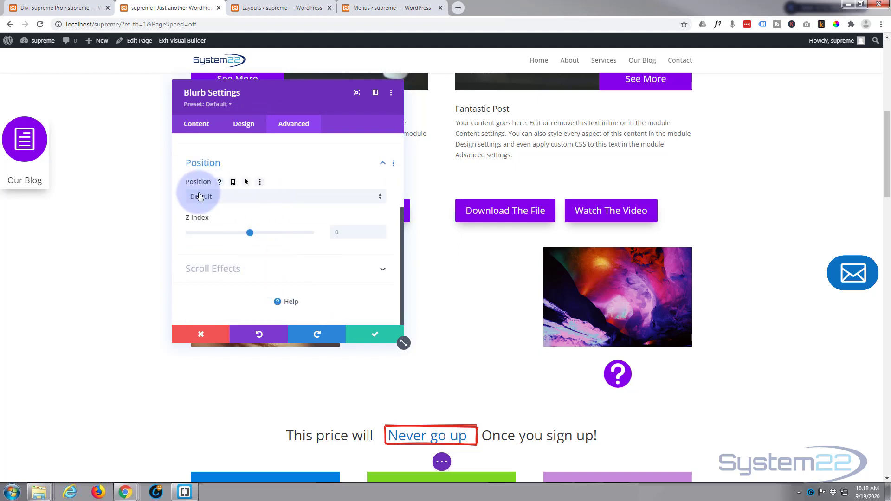
{"action": "left_click", "coordinate": [242, 198]}
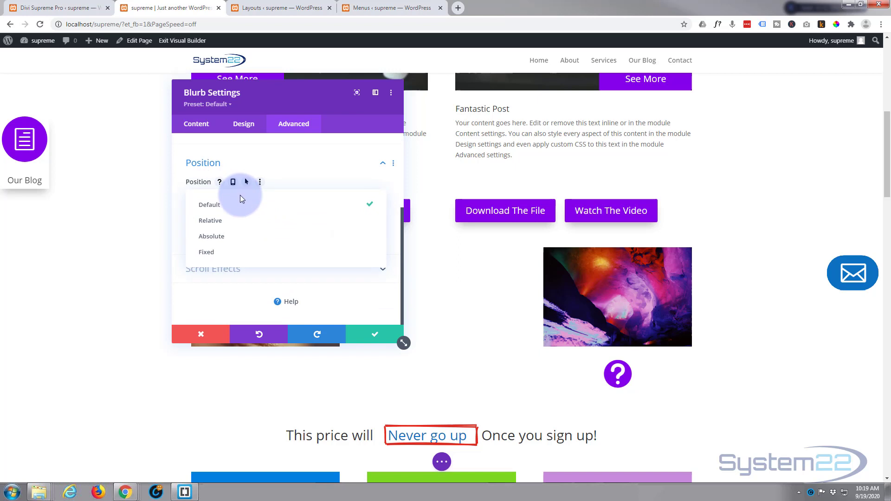
{"action": "left_click", "coordinate": [227, 253]}
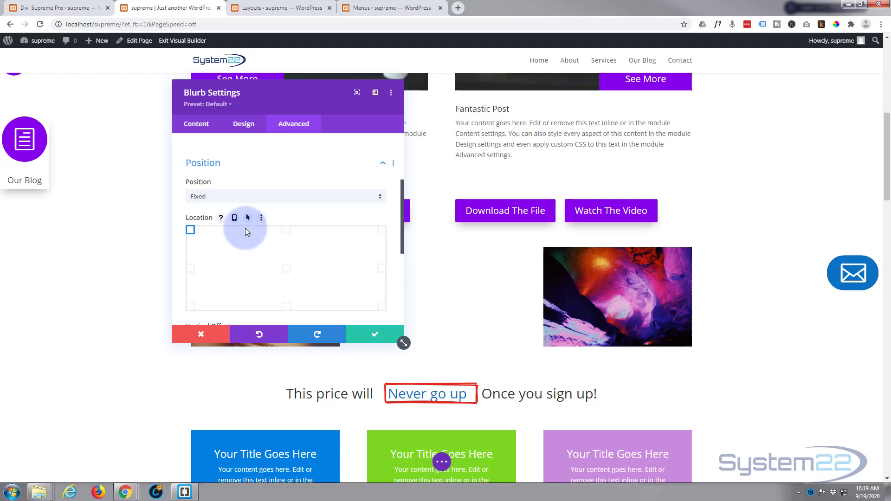
{"action": "left_click", "coordinate": [382, 268]}
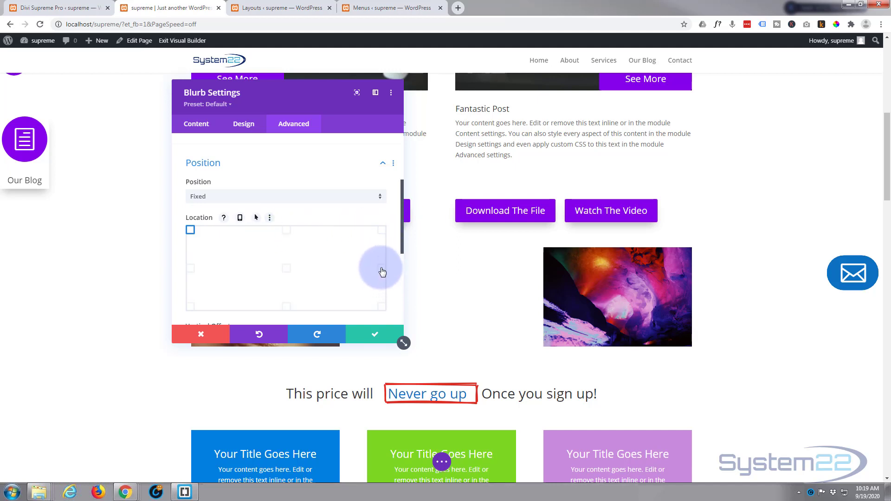
{"action": "left_click", "coordinate": [381, 306]}
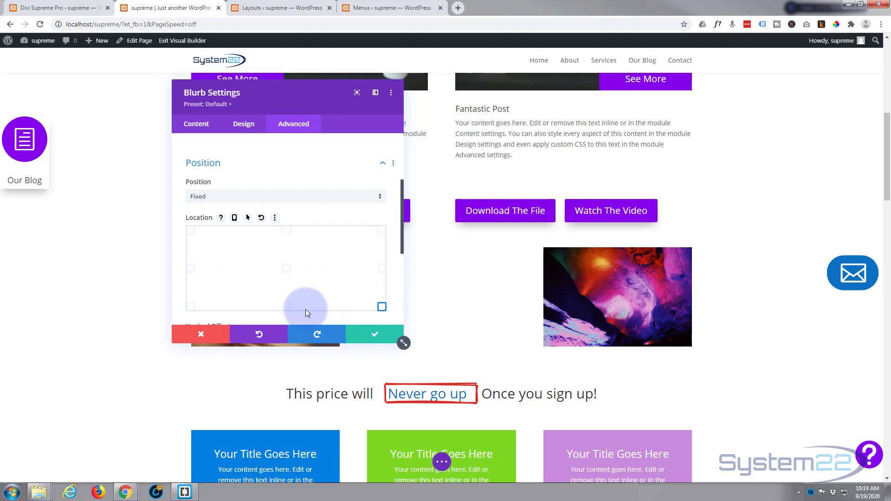
{"action": "left_click", "coordinate": [286, 307]}
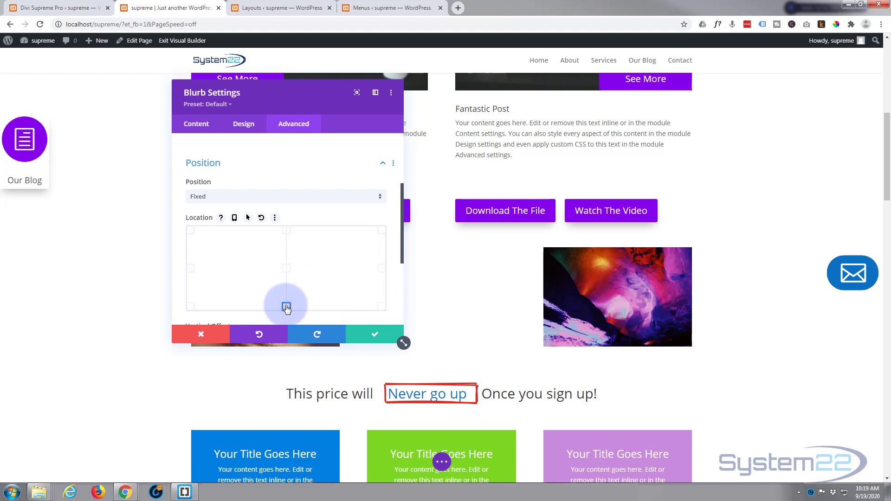
{"action": "left_click", "coordinate": [190, 306]}
{"action": "left_click", "coordinate": [190, 269]}
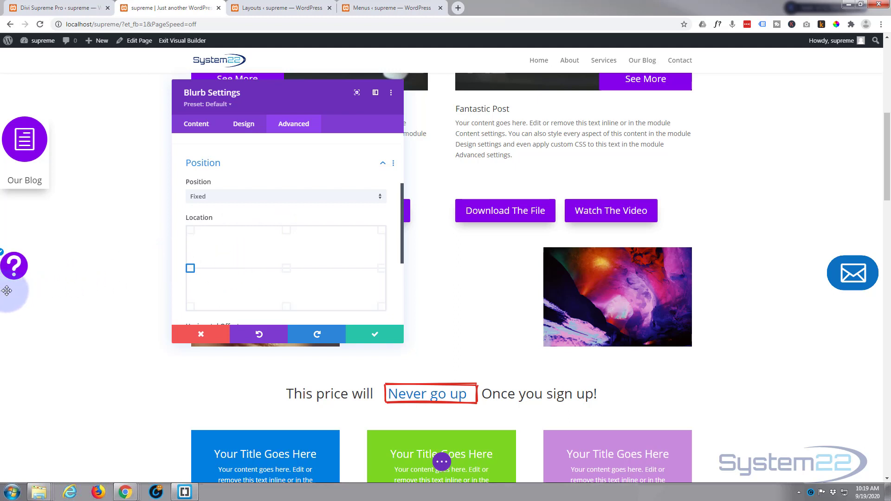
- Bring the fixed blurb's horizontal offset down to 6px from the left edge
{"action": "scroll", "coordinate": [253, 277], "scroll_direction": "down", "scroll_amount": 1}
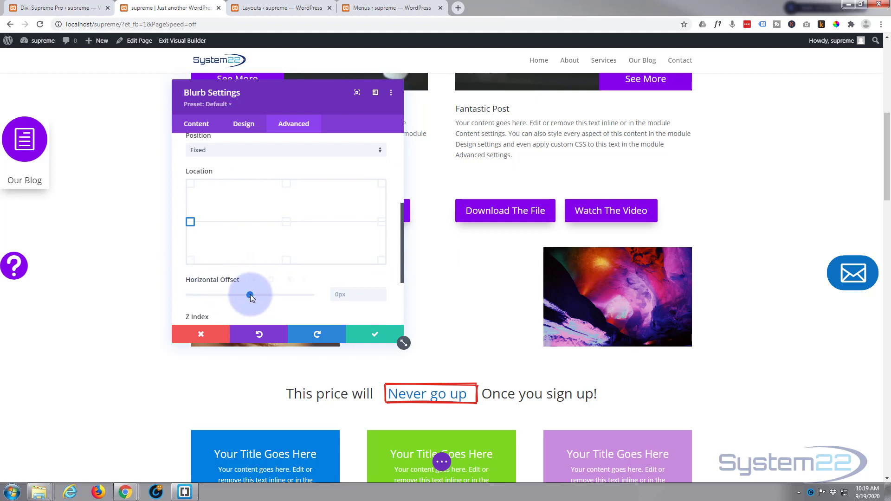
{"action": "left_click_drag", "start_coordinate": [249, 294], "coordinate": [250, 294]}
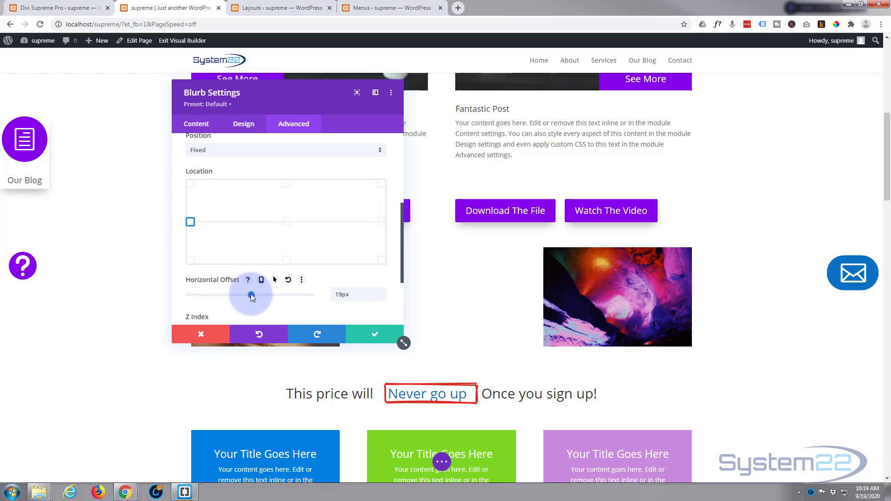
{"action": "left_click", "coordinate": [383, 297]}
{"action": "left_click", "coordinate": [382, 297]}
{"action": "left_click", "coordinate": [383, 297]}
{"action": "left_click", "coordinate": [382, 298]}
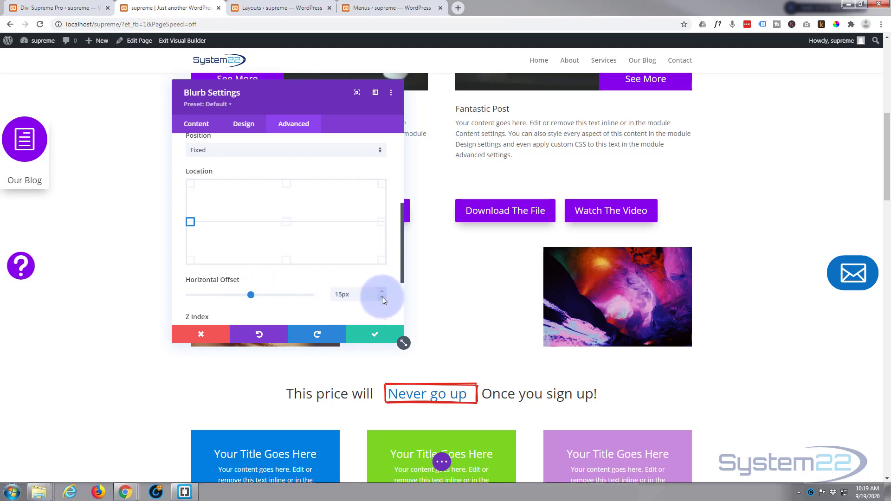
{"action": "left_click", "coordinate": [383, 297]}
{"action": "left_click", "coordinate": [383, 297]}
{"action": "left_click", "coordinate": [383, 297]}
{"action": "left_click", "coordinate": [383, 297]}
{"action": "left_click", "coordinate": [383, 298]}
{"action": "left_click", "coordinate": [383, 297]}
{"action": "left_click", "coordinate": [383, 297]}
{"action": "left_click", "coordinate": [382, 297]}
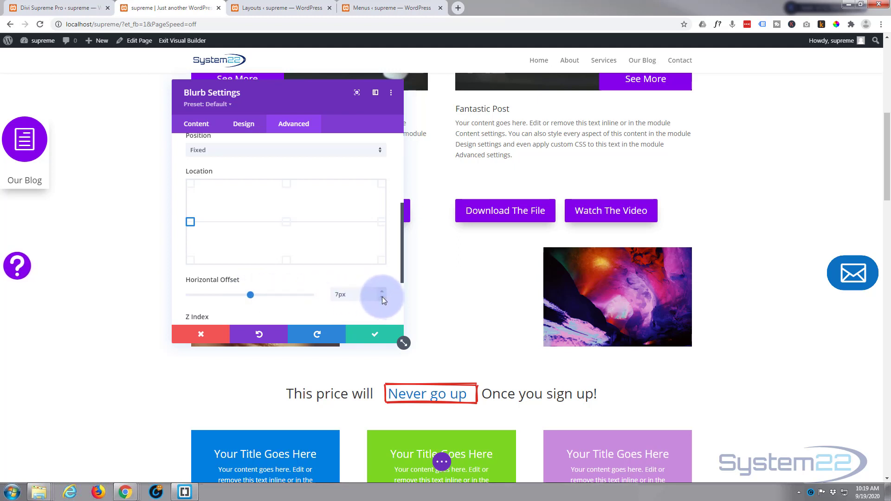
{"action": "mouse_move", "coordinate": [301, 279]}
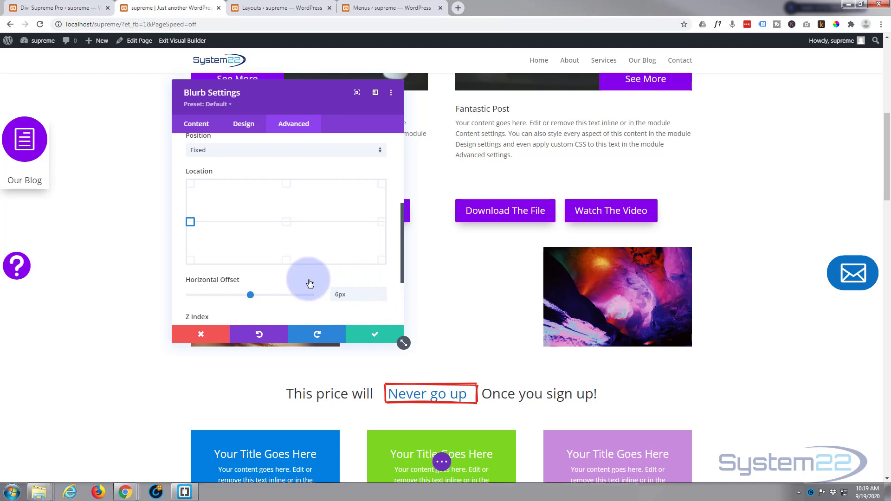
{"action": "mouse_move", "coordinate": [293, 244]}
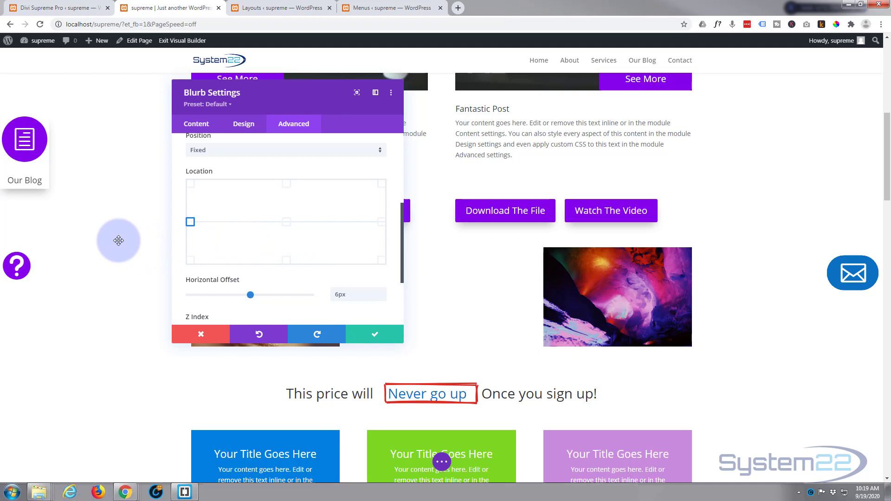
- Keep the blurb settings and save the whole page
{"action": "left_click", "coordinate": [378, 335]}
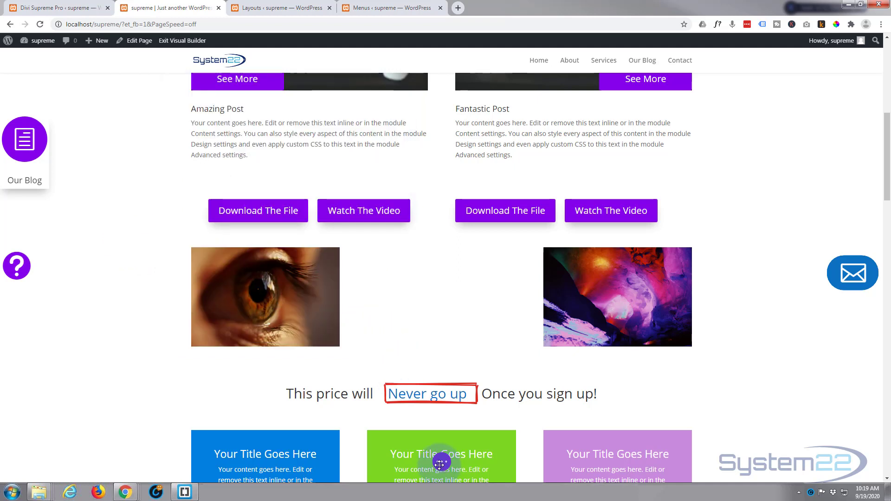
{"action": "left_click", "coordinate": [442, 462]}
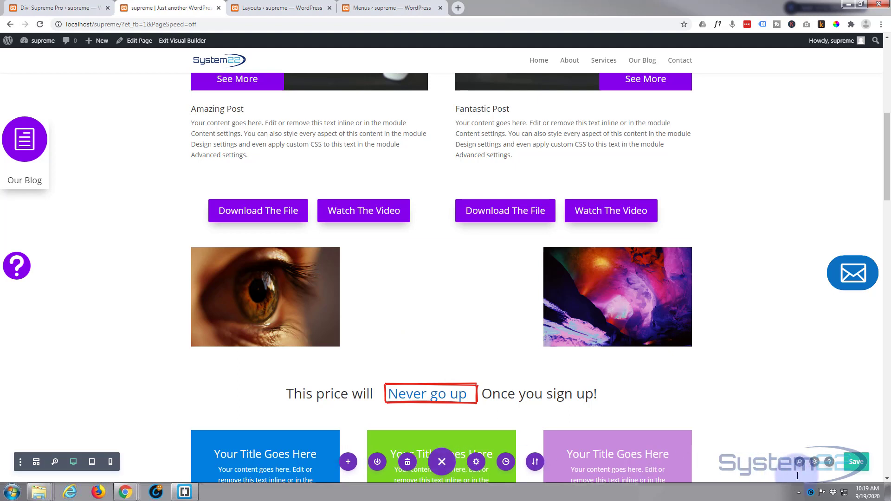
{"action": "left_click", "coordinate": [856, 463]}
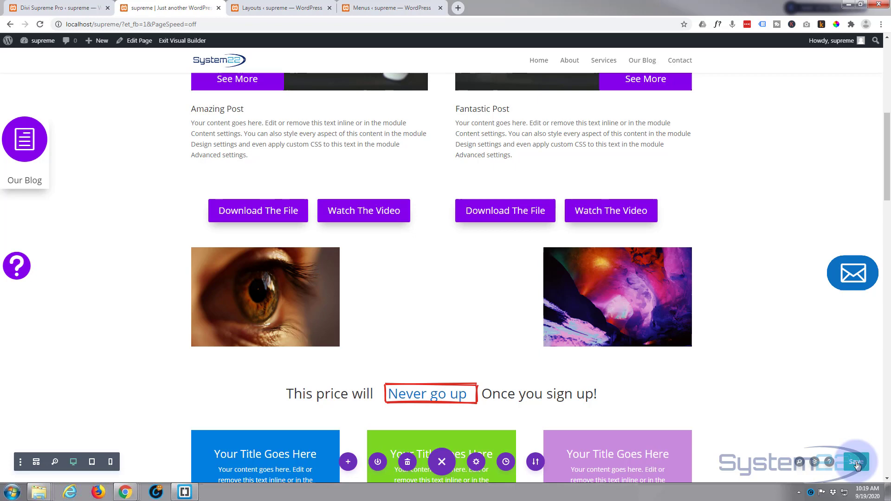
- Reload and scroll the page to confirm the blurb stays fixed at middle-left
{"action": "left_click", "coordinate": [40, 24]}
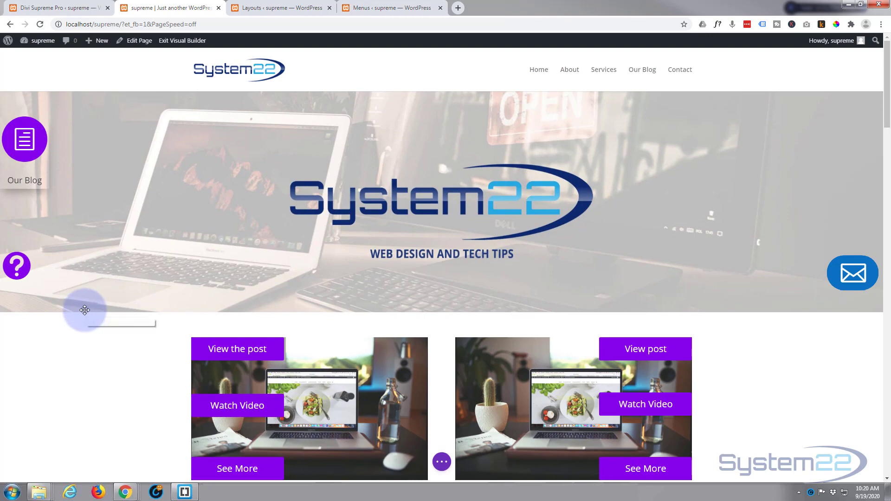
{"action": "scroll", "coordinate": [84, 310], "scroll_direction": "down", "scroll_amount": 3}
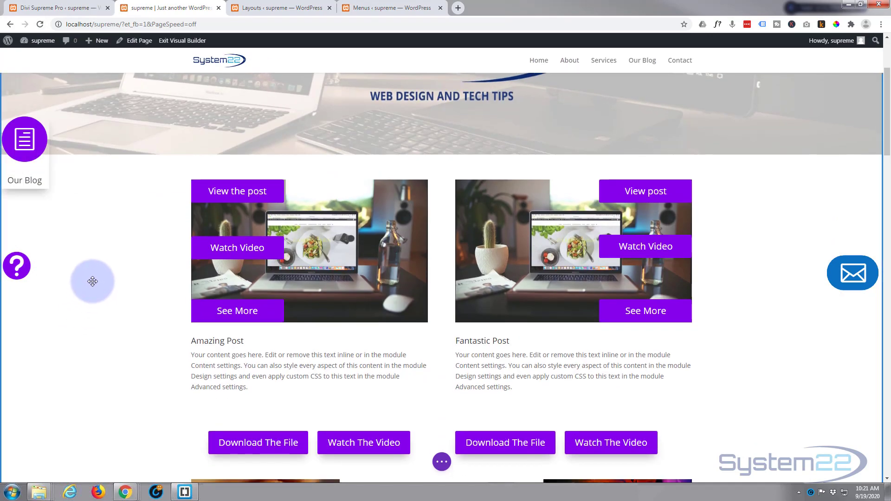
{"action": "mouse_move", "coordinate": [21, 275]}
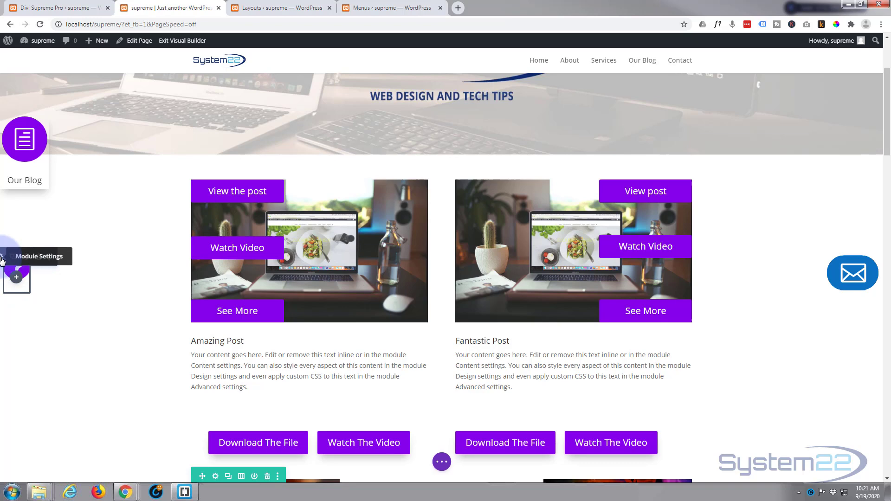
- Open the blurb's settings, preview the wireframe view, then go to Divi Supreme Pro settings
{"action": "left_click", "coordinate": [2, 260]}
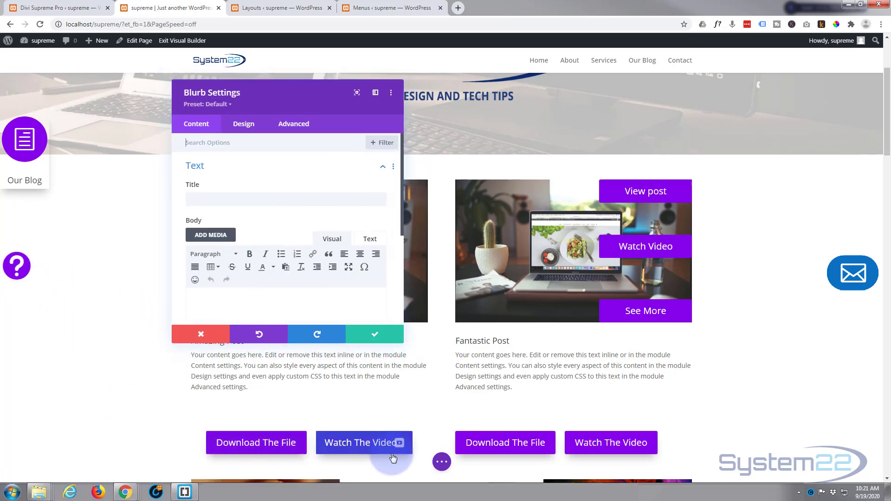
{"action": "left_click", "coordinate": [443, 463]}
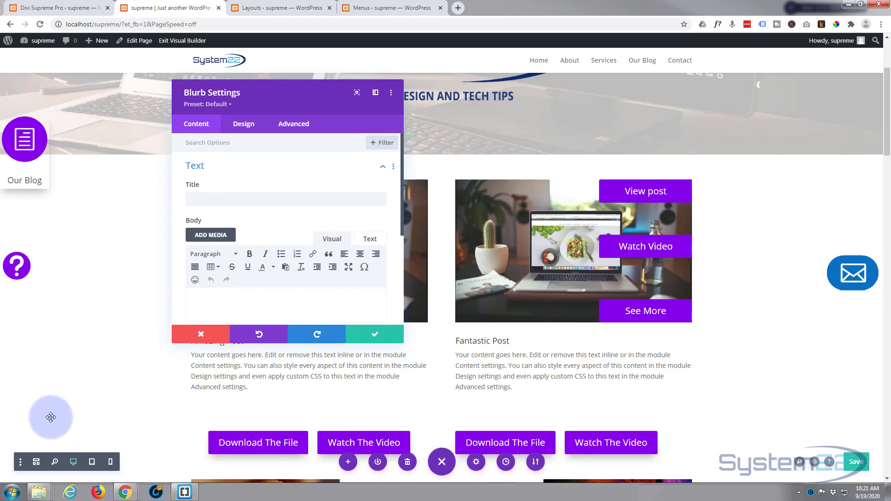
{"action": "left_click", "coordinate": [38, 464]}
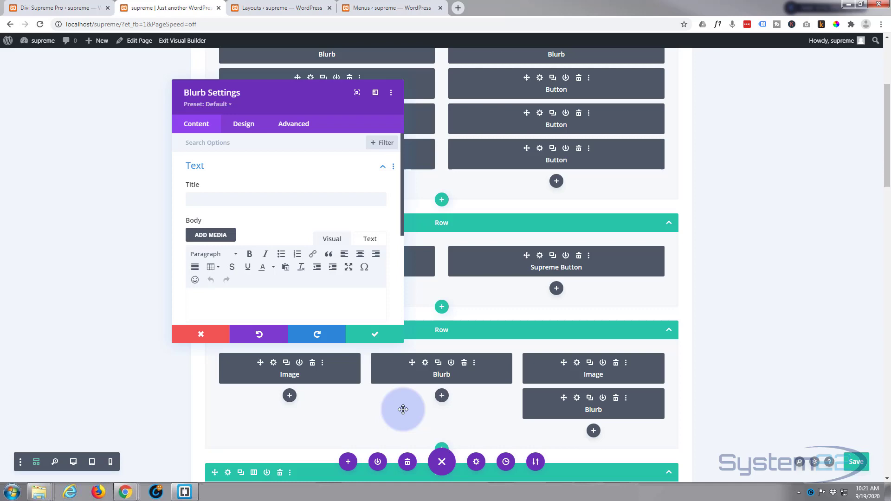
{"action": "scroll", "coordinate": [525, 198], "scroll_direction": "down", "scroll_amount": 1}
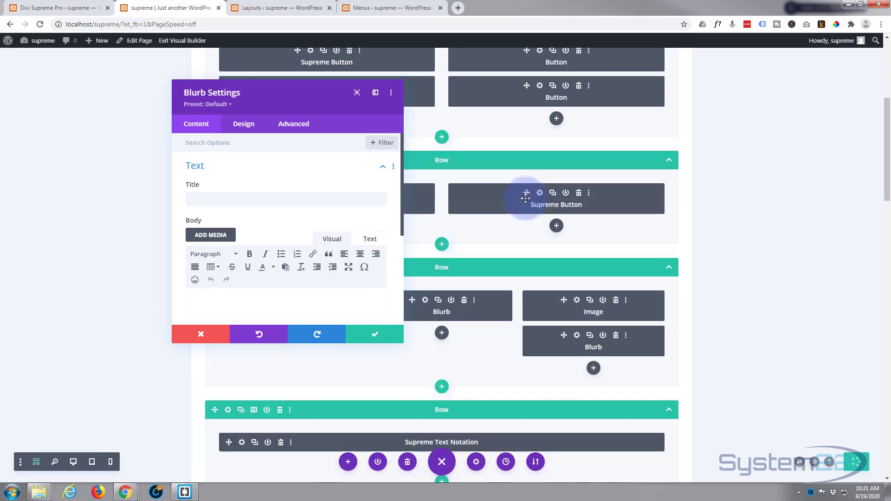
{"action": "scroll", "coordinate": [525, 198], "scroll_direction": "down", "scroll_amount": 5}
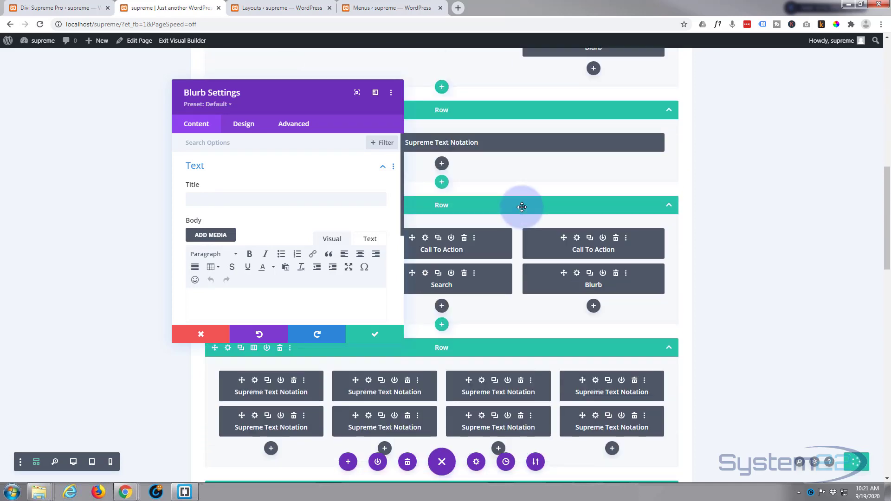
{"action": "scroll", "coordinate": [521, 207], "scroll_direction": "up", "scroll_amount": 4}
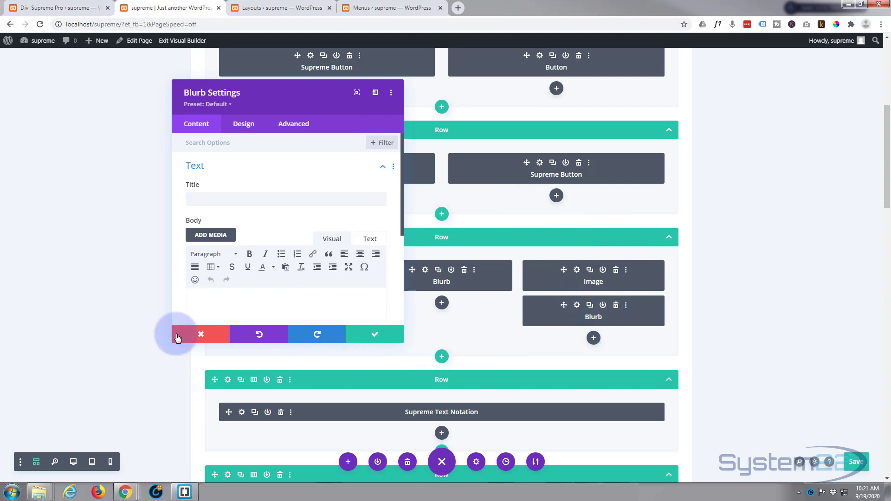
{"action": "left_click", "coordinate": [73, 462]}
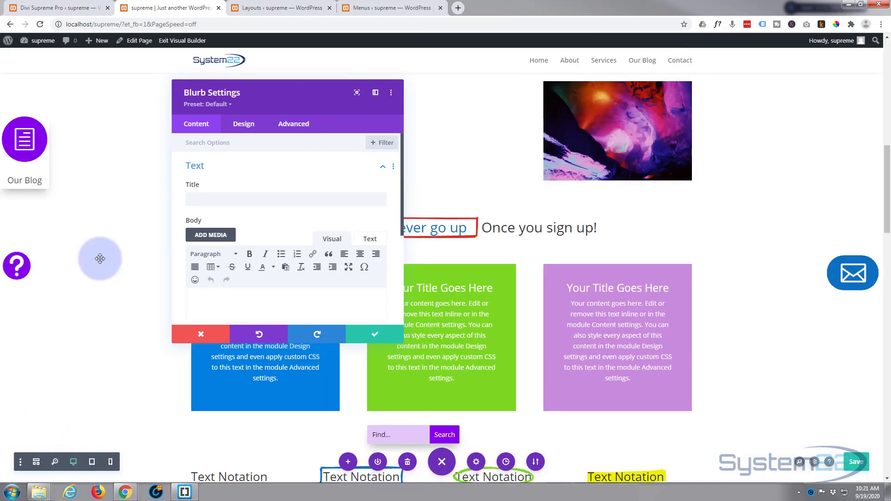
{"action": "left_click", "coordinate": [53, 7]}
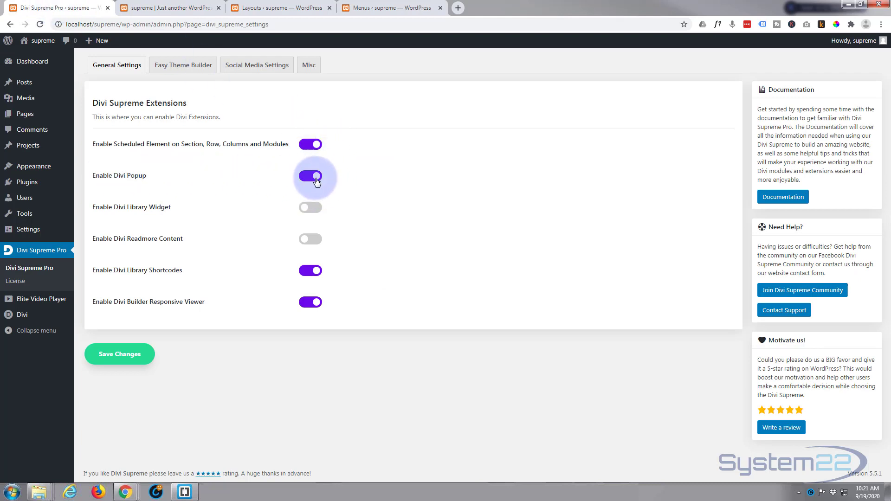
- Save the Divi Supreme Pro settings with Divi Popup enabled and return to the builder
{"action": "left_click", "coordinate": [123, 358]}
{"action": "left_click", "coordinate": [187, 6]}
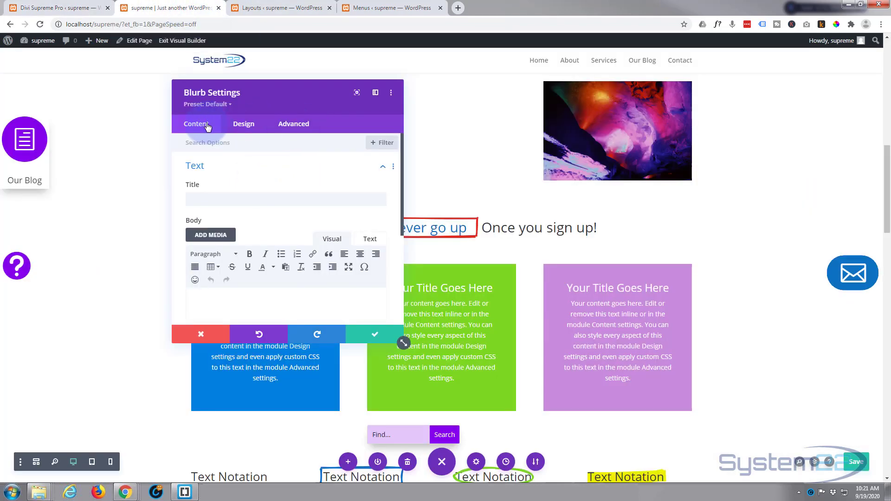
- Turn on Use Popup under Visibility and choose the Search library layout as the popup
{"action": "left_click", "coordinate": [306, 127]}
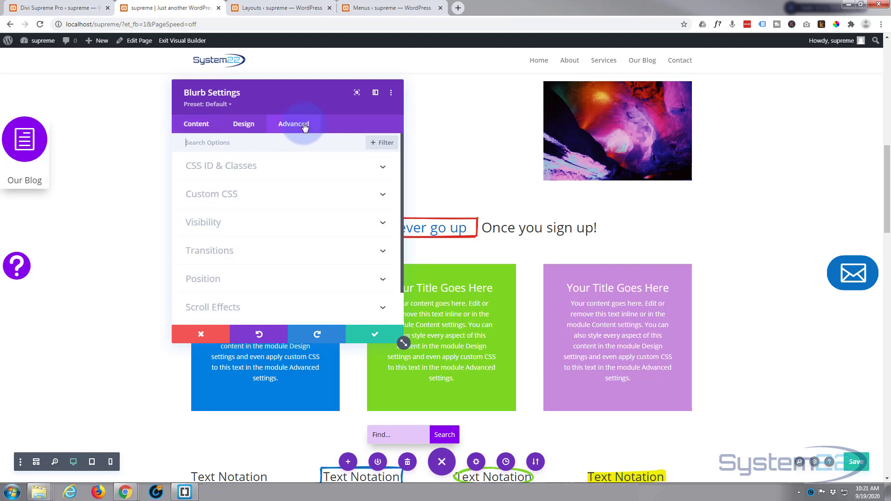
{"action": "left_click", "coordinate": [281, 224]}
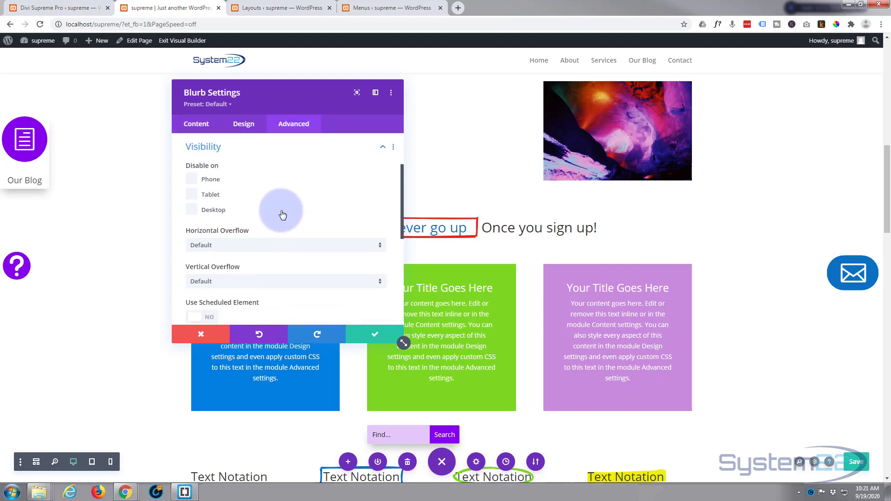
{"action": "scroll", "coordinate": [287, 188], "scroll_direction": "down", "scroll_amount": 3}
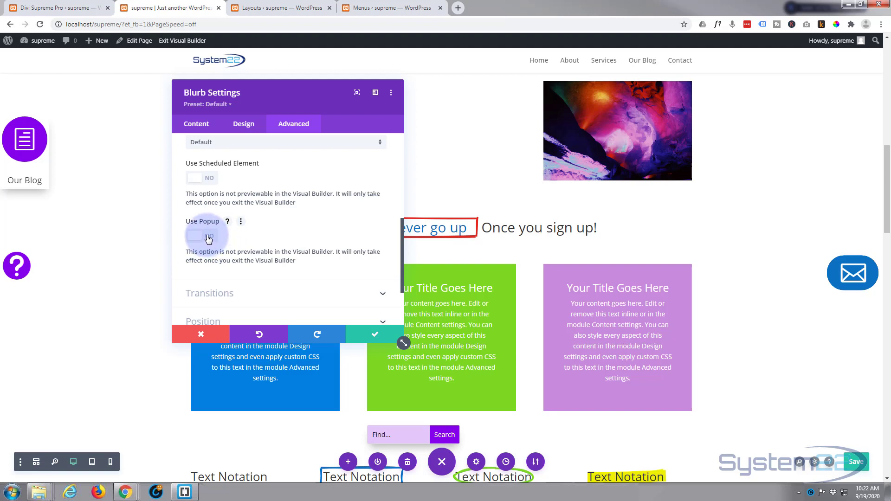
{"action": "left_click", "coordinate": [208, 238]}
{"action": "scroll", "coordinate": [260, 209], "scroll_direction": "down", "scroll_amount": 2}
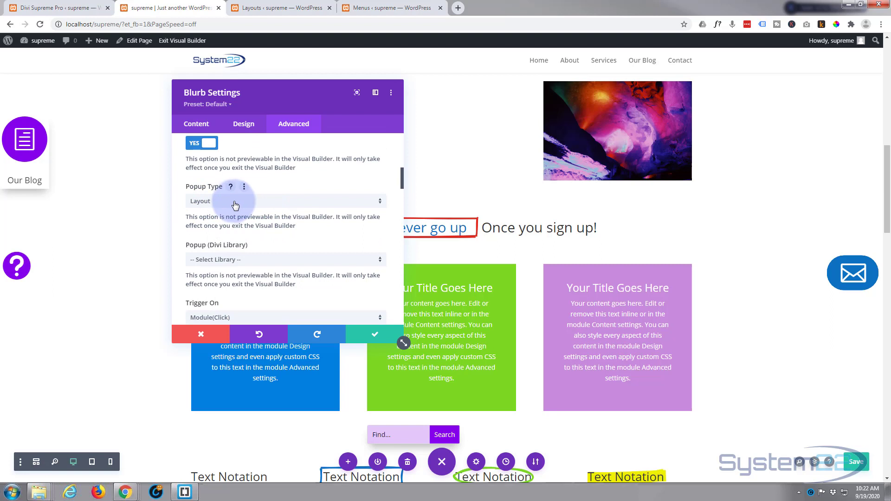
{"action": "scroll", "coordinate": [248, 206], "scroll_direction": "down", "scroll_amount": 1}
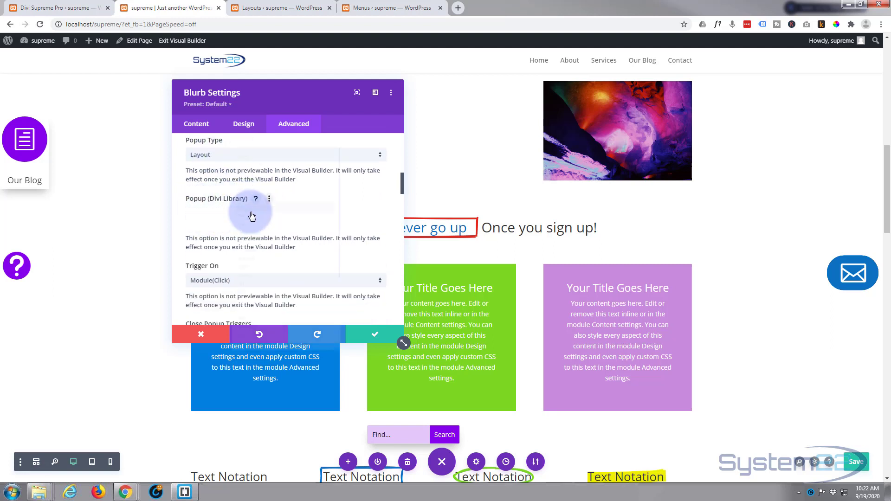
{"action": "left_click", "coordinate": [251, 214]}
{"action": "scroll", "coordinate": [276, 281], "scroll_direction": "down", "scroll_amount": 5}
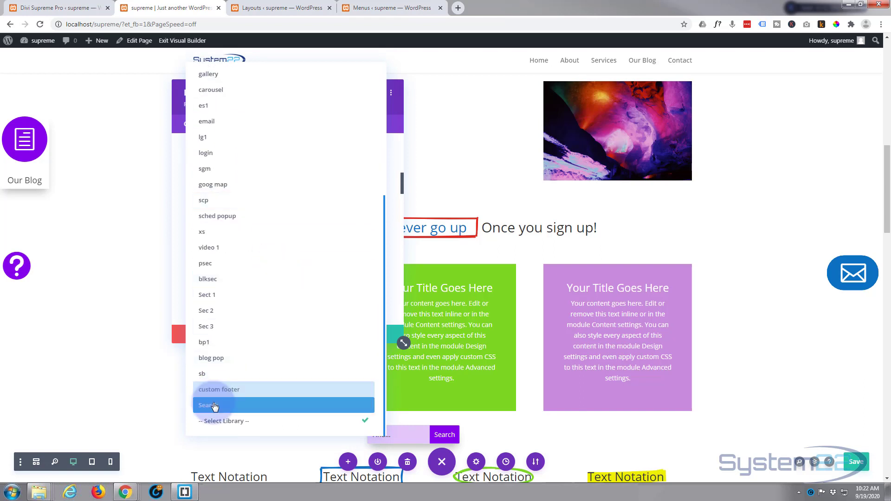
{"action": "left_click", "coordinate": [213, 406]}
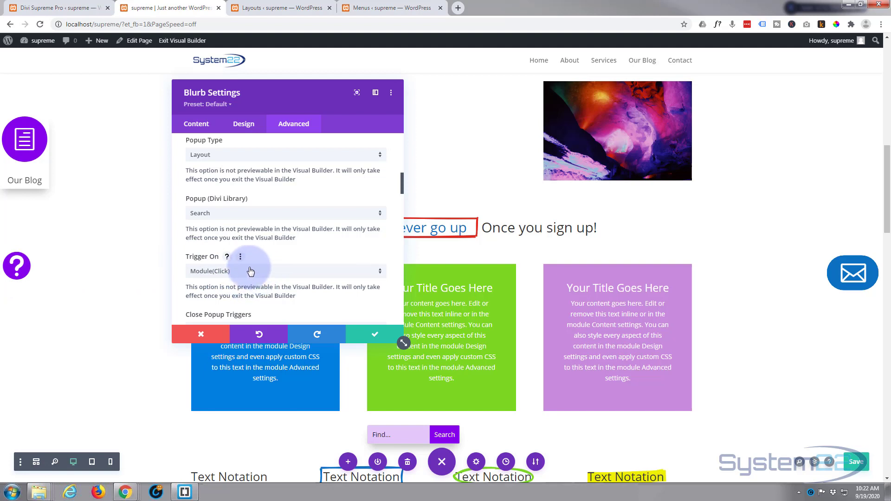
- Set the popup entrance animation to Fade In Down Big and exit to Slide Out Down
{"action": "scroll", "coordinate": [260, 273], "scroll_direction": "down", "scroll_amount": 1}
{"action": "scroll", "coordinate": [256, 271], "scroll_direction": "down", "scroll_amount": 1}
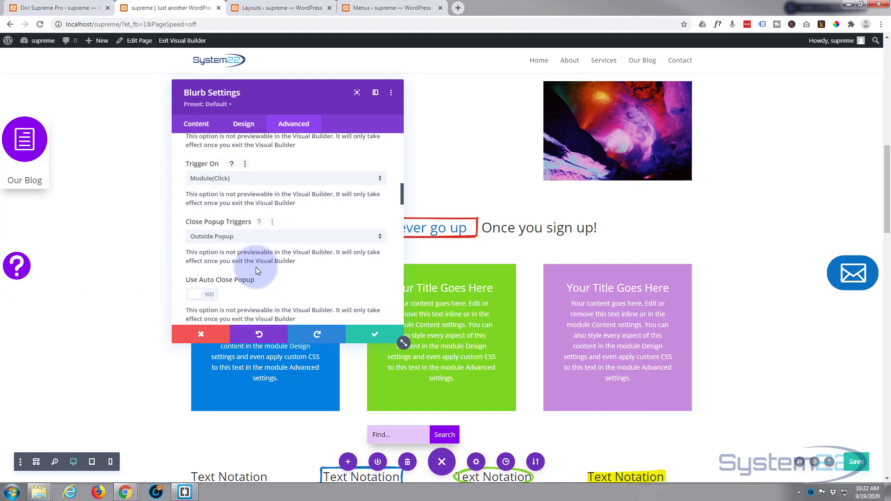
{"action": "scroll", "coordinate": [255, 270], "scroll_direction": "down", "scroll_amount": 1}
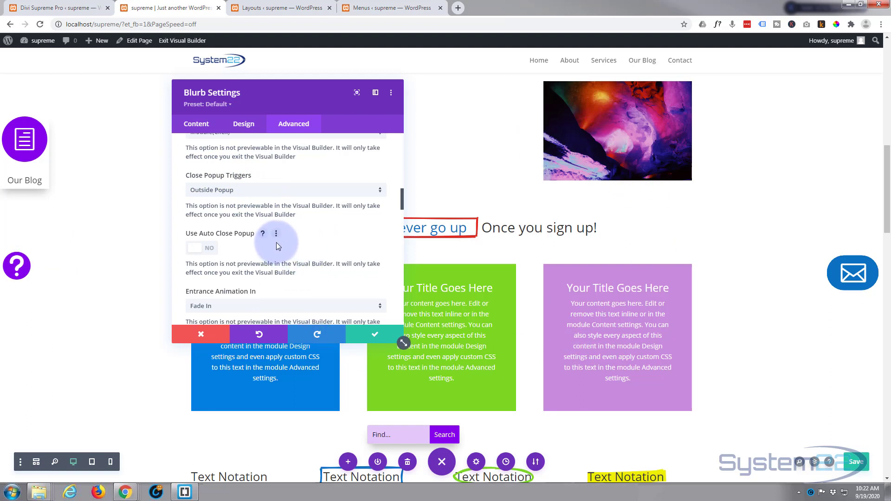
{"action": "scroll", "coordinate": [305, 241], "scroll_direction": "down", "scroll_amount": 2}
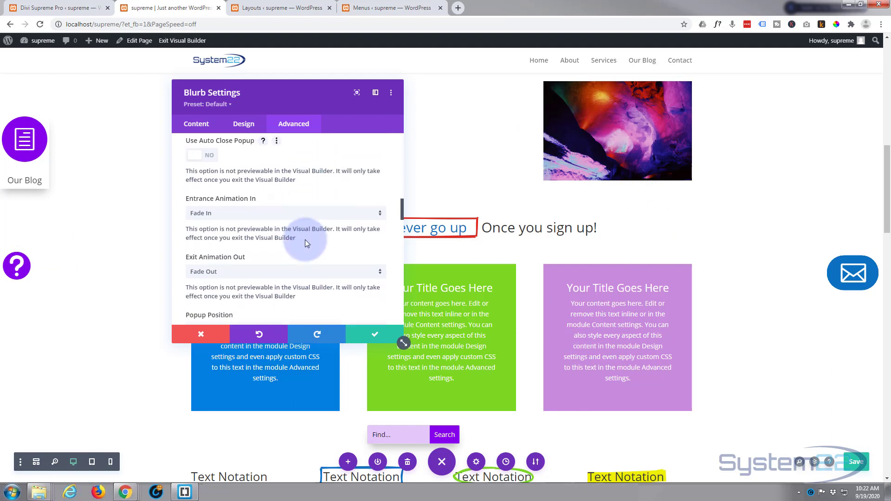
{"action": "left_click", "coordinate": [273, 217]}
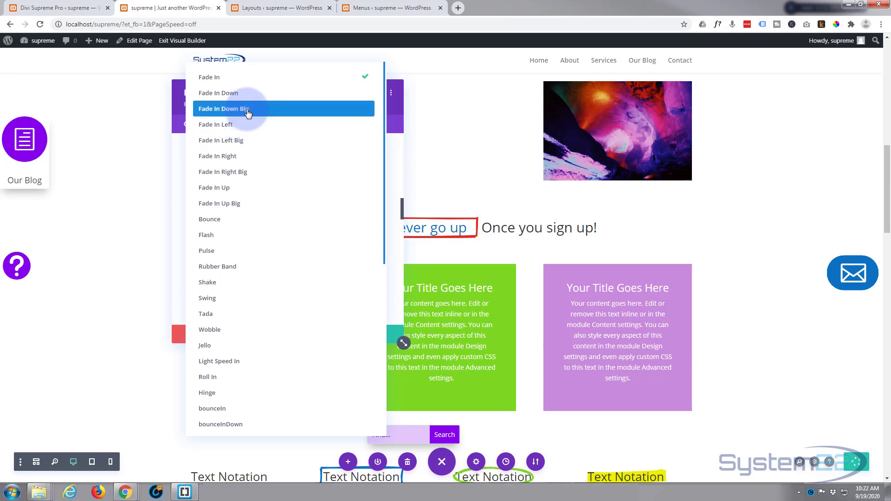
{"action": "left_click", "coordinate": [244, 110]}
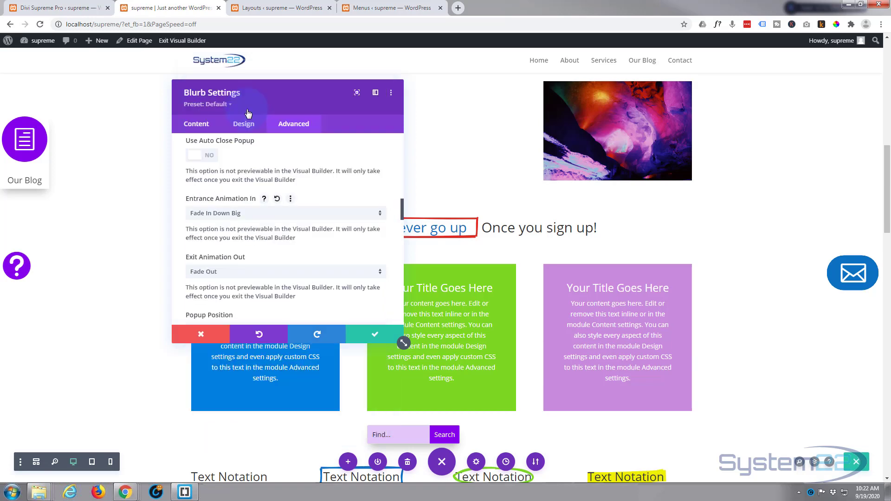
{"action": "left_click", "coordinate": [268, 271]}
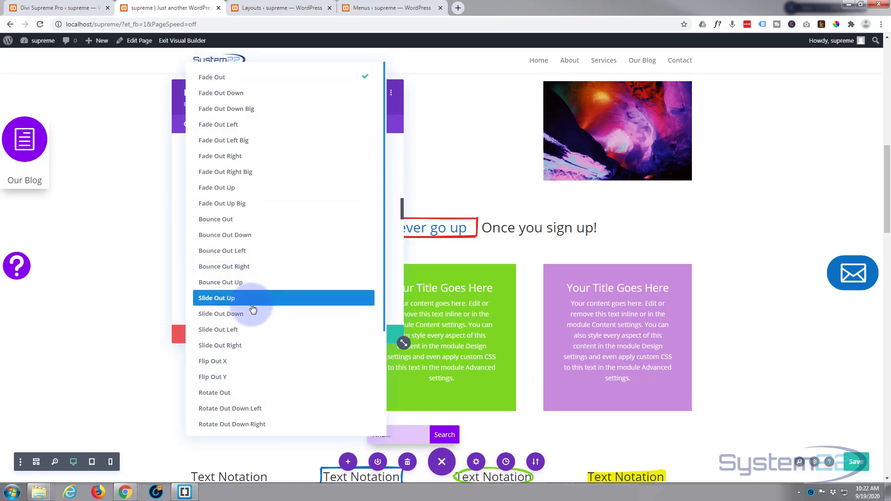
{"action": "left_click", "coordinate": [252, 315]}
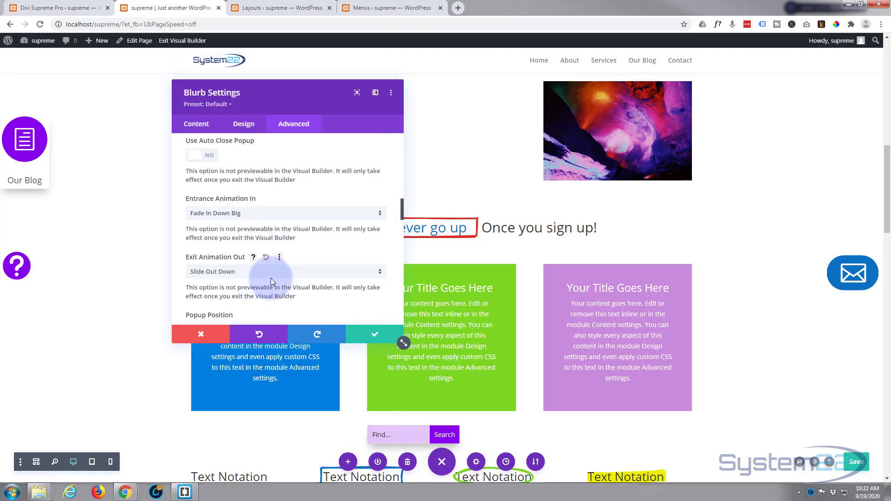
{"action": "scroll", "coordinate": [280, 249], "scroll_direction": "down", "scroll_amount": 3}
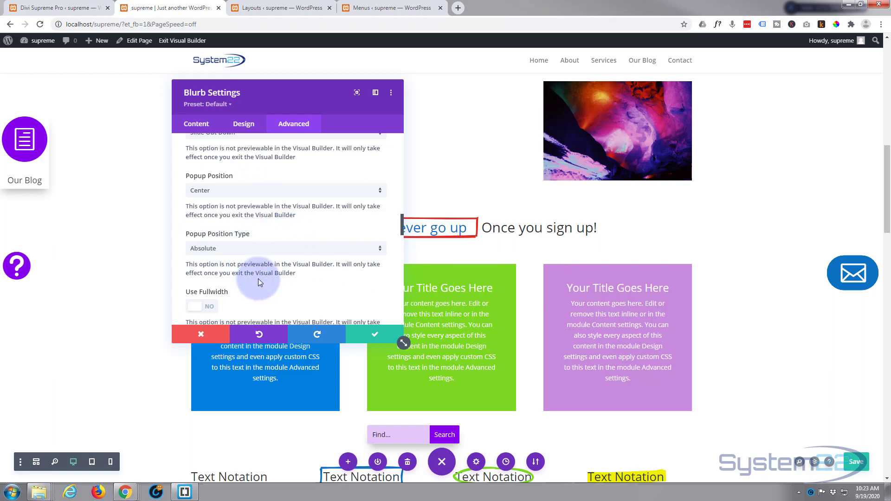
- Enable separate desktop, tablet and phone values for the 680px Popup Max Width
{"action": "scroll", "coordinate": [259, 282], "scroll_direction": "down", "scroll_amount": 2}
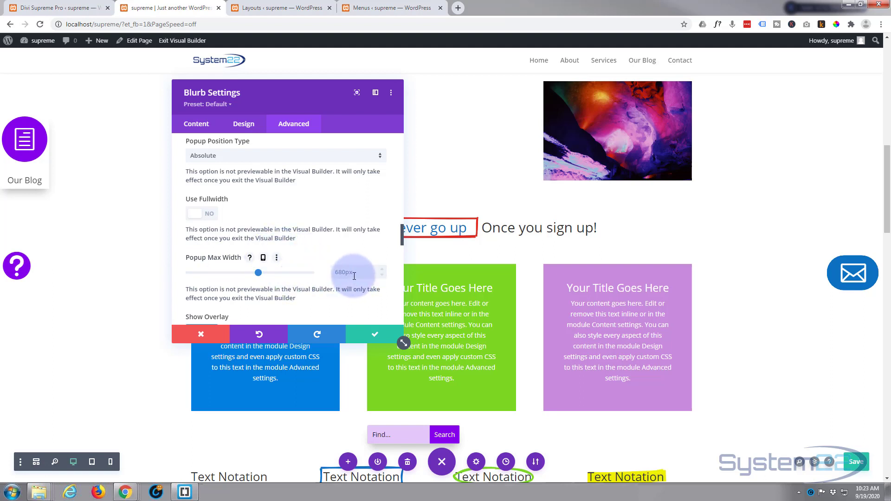
{"action": "left_click", "coordinate": [264, 258]}
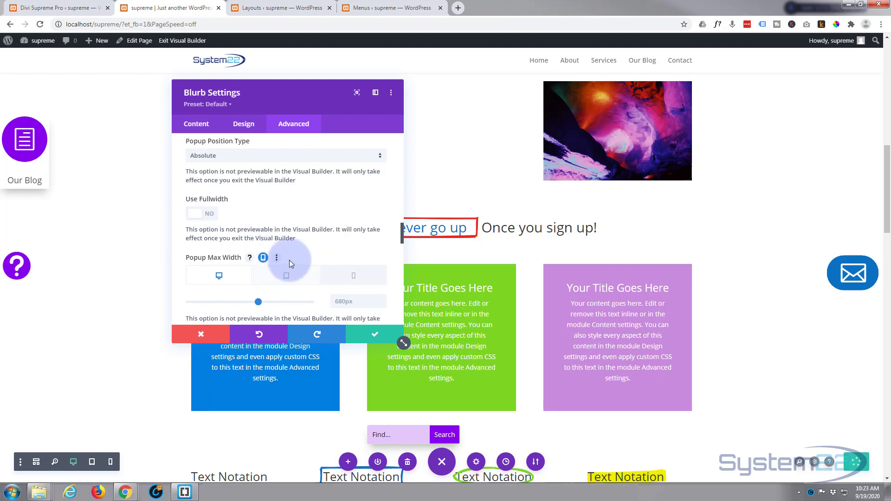
{"action": "scroll", "coordinate": [316, 248], "scroll_direction": "down", "scroll_amount": 2}
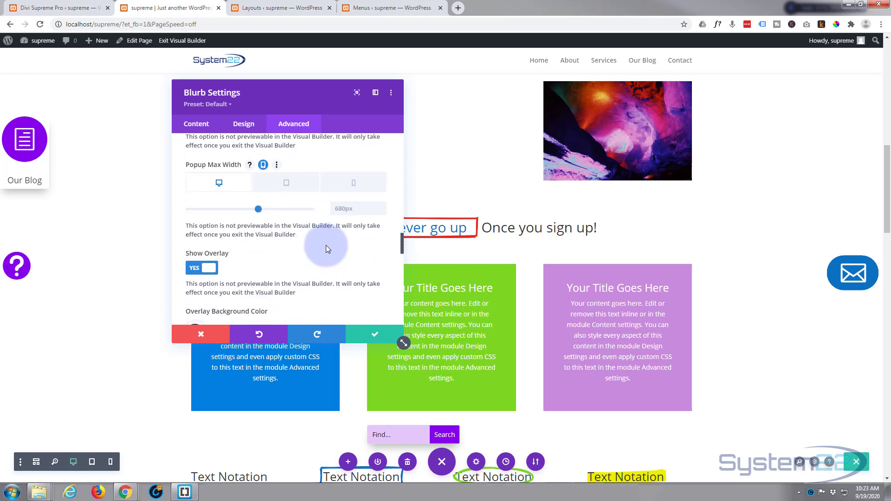
{"action": "scroll", "coordinate": [326, 244], "scroll_direction": "down", "scroll_amount": 1}
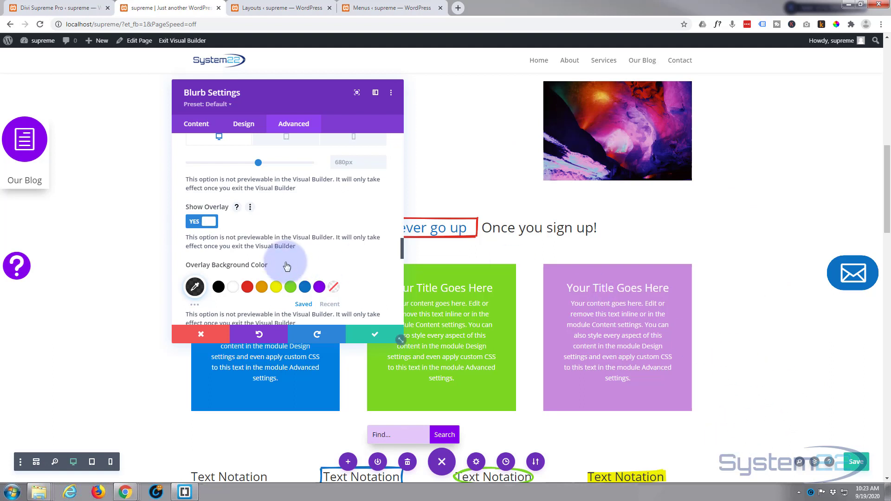
{"action": "scroll", "coordinate": [294, 238], "scroll_direction": "down", "scroll_amount": 2}
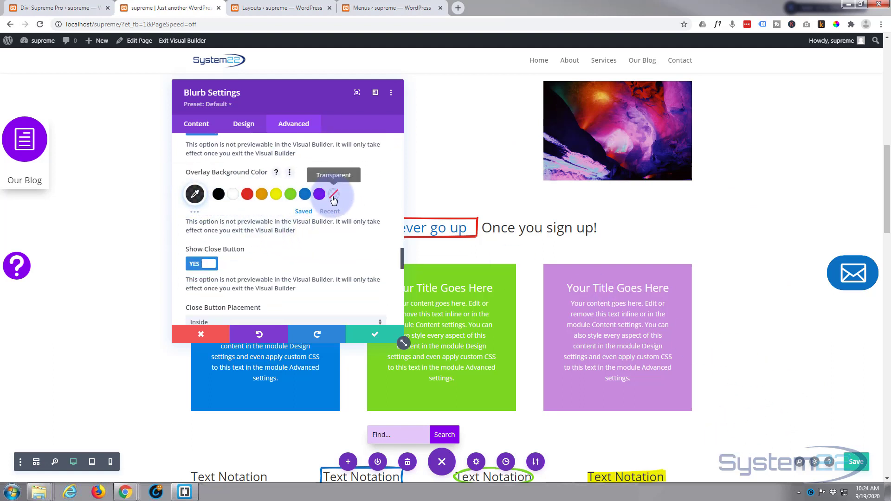
{"action": "scroll", "coordinate": [283, 243], "scroll_direction": "down", "scroll_amount": 1}
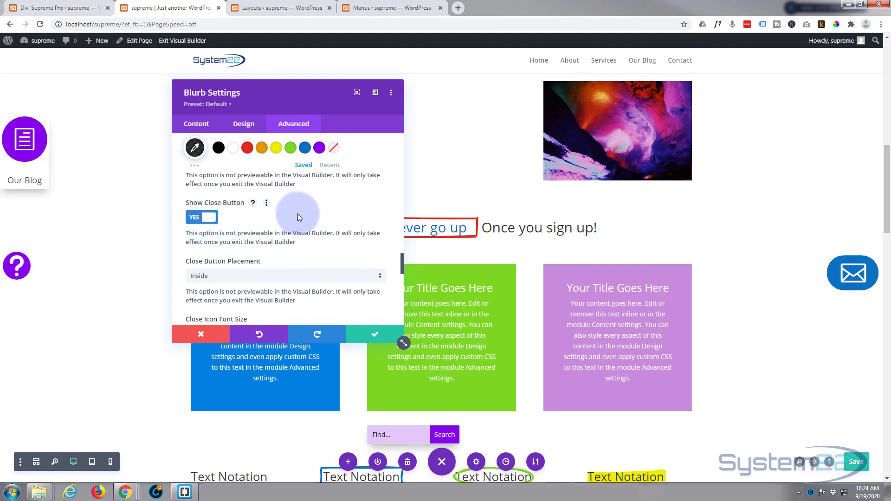
{"action": "scroll", "coordinate": [298, 216], "scroll_direction": "down", "scroll_amount": 1}
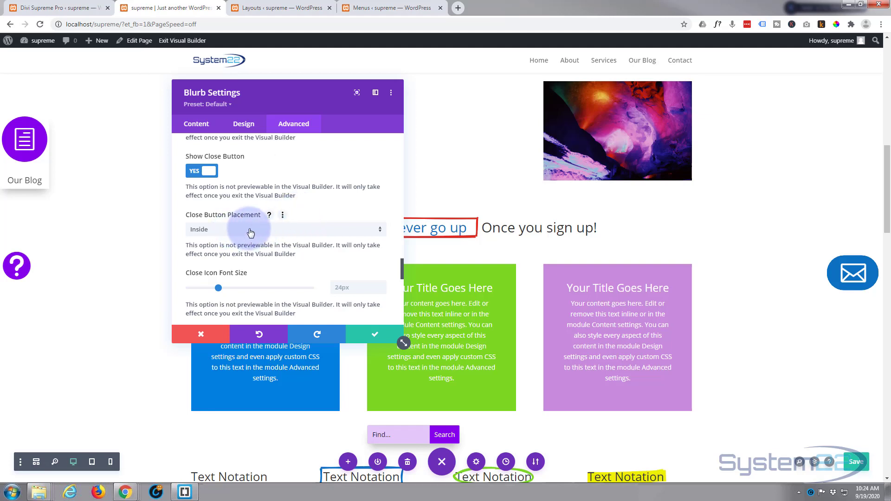
{"action": "scroll", "coordinate": [250, 233], "scroll_direction": "down", "scroll_amount": 2}
{"action": "scroll", "coordinate": [250, 232], "scroll_direction": "down", "scroll_amount": 2}
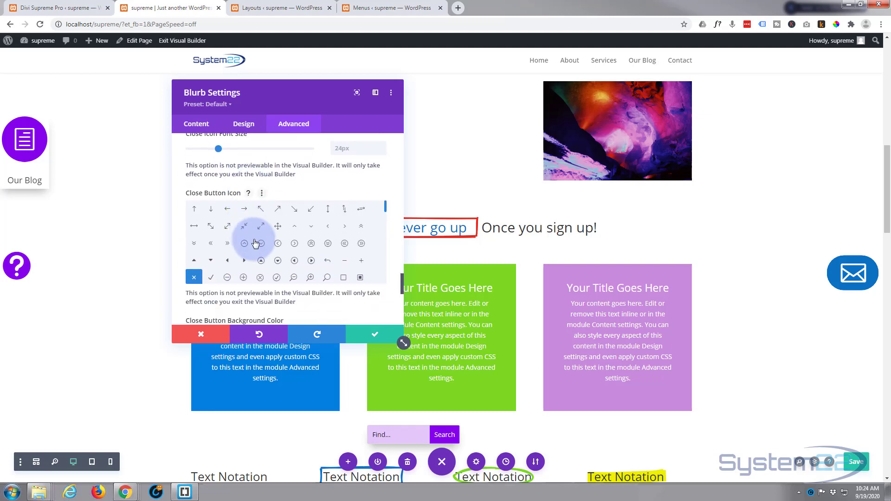
{"action": "scroll", "coordinate": [256, 243], "scroll_direction": "down", "scroll_amount": 5}
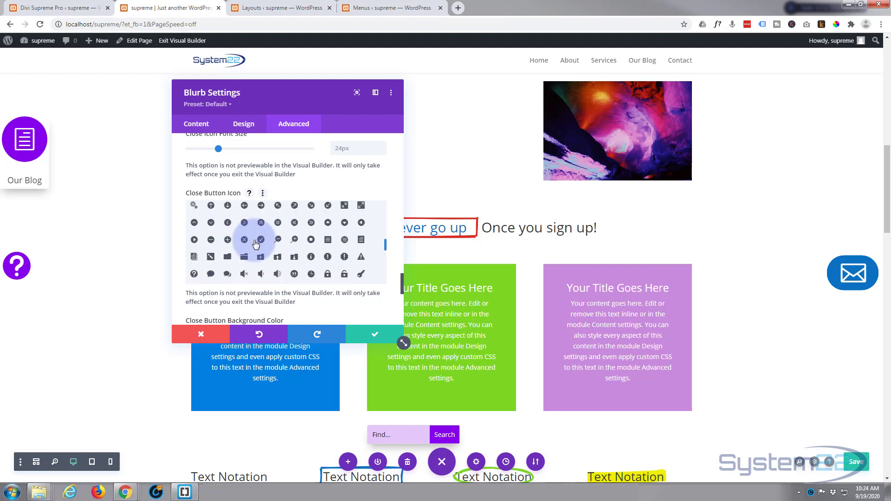
{"action": "scroll", "coordinate": [255, 243], "scroll_direction": "up", "scroll_amount": 5}
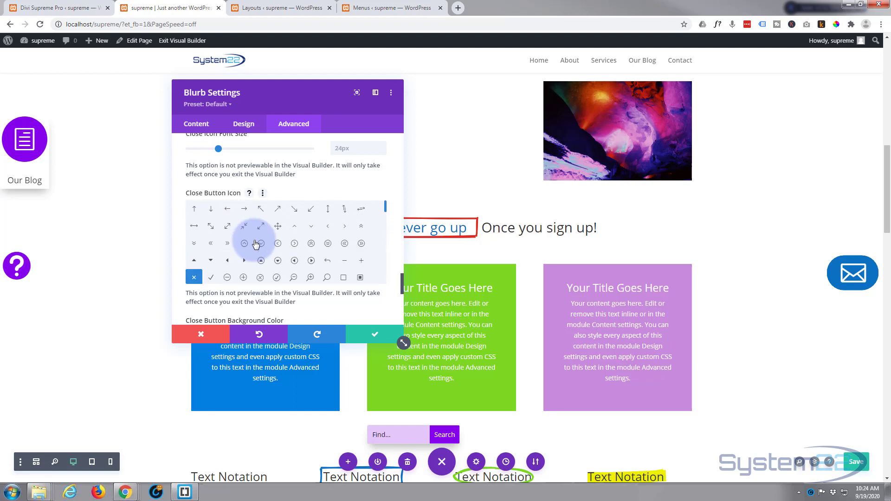
{"action": "scroll", "coordinate": [180, 256], "scroll_direction": "down", "scroll_amount": 3}
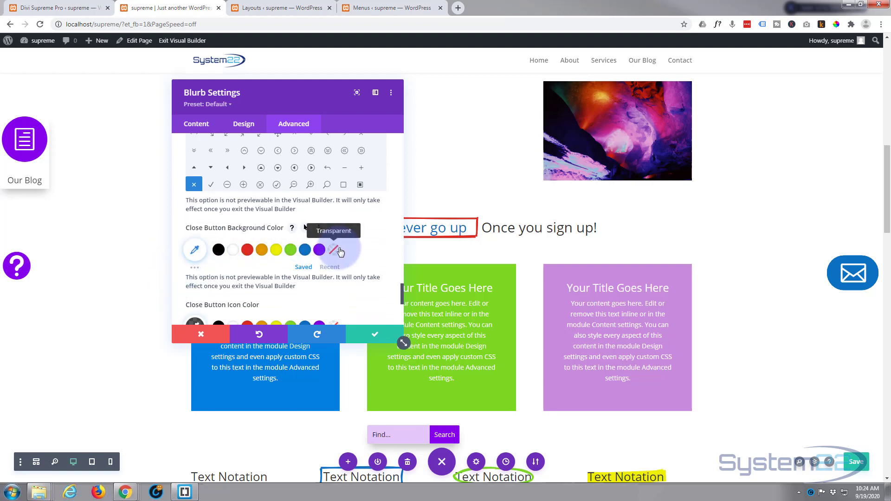
{"action": "scroll", "coordinate": [376, 266], "scroll_direction": "down", "scroll_amount": 2}
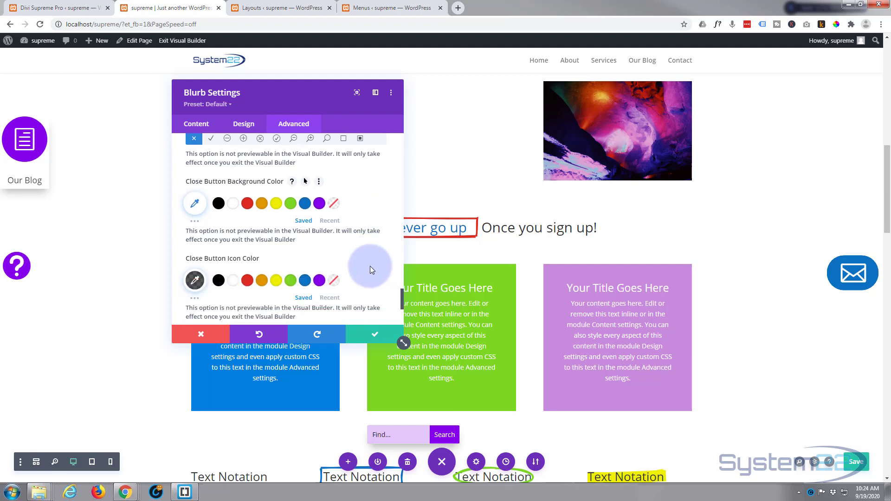
{"action": "scroll", "coordinate": [362, 266], "scroll_direction": "down", "scroll_amount": 3}
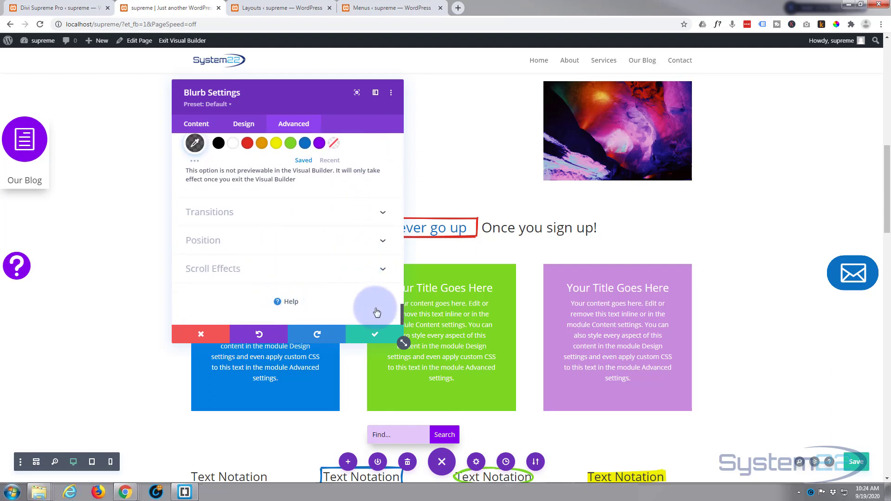
- Close the blurb settings, save the page and exit the Visual Builder
{"action": "left_click", "coordinate": [376, 335]}
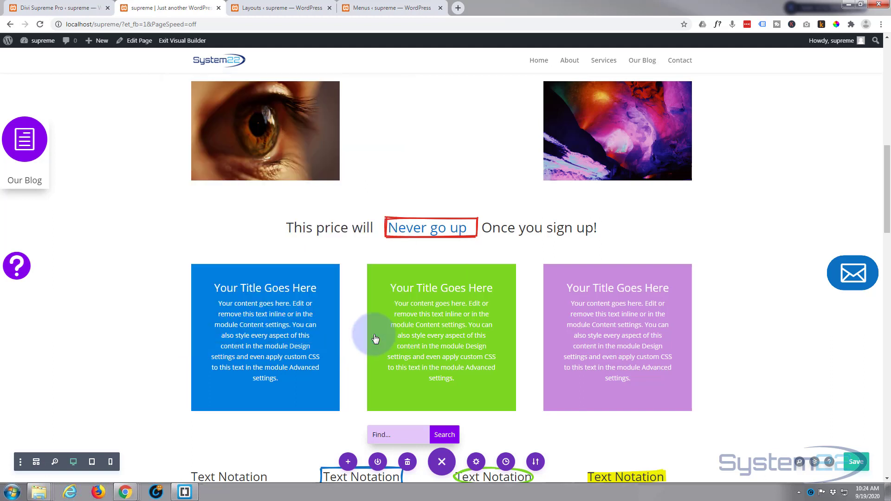
{"action": "left_click", "coordinate": [860, 465]}
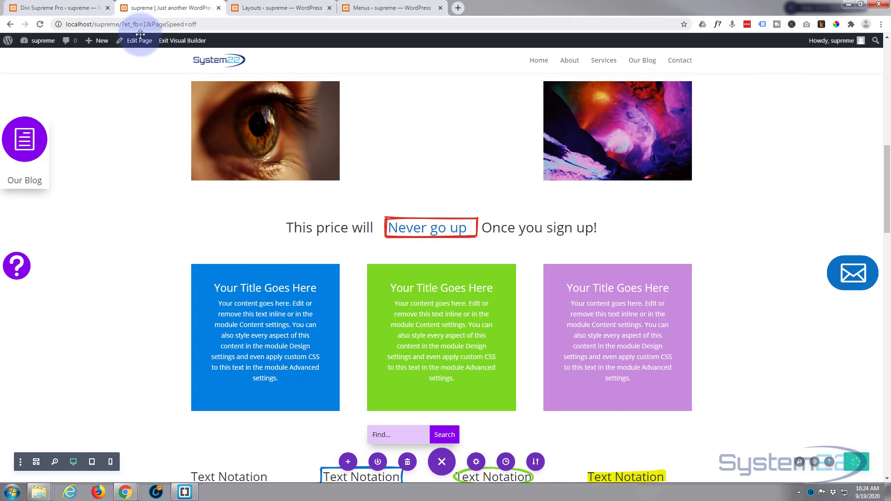
{"action": "left_click", "coordinate": [178, 43]}
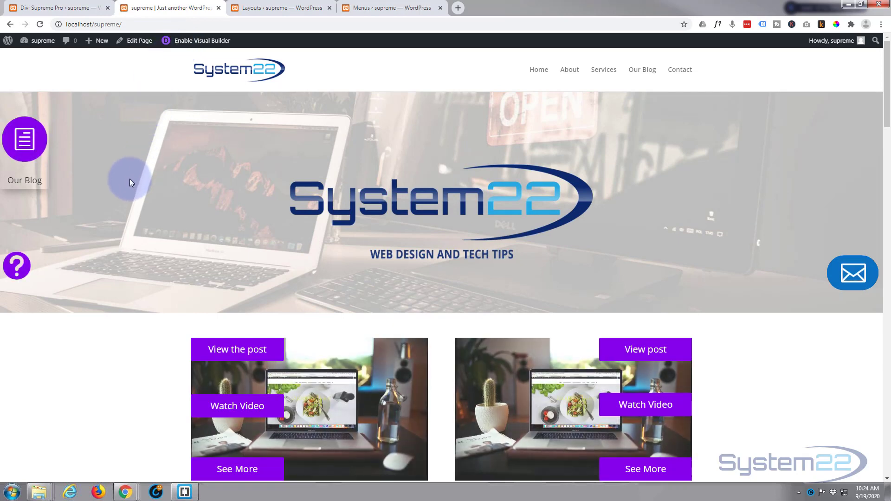
- Scroll the live home page to check the floating purple question-mark blurb
{"action": "scroll", "coordinate": [138, 253], "scroll_direction": "down", "scroll_amount": 5}
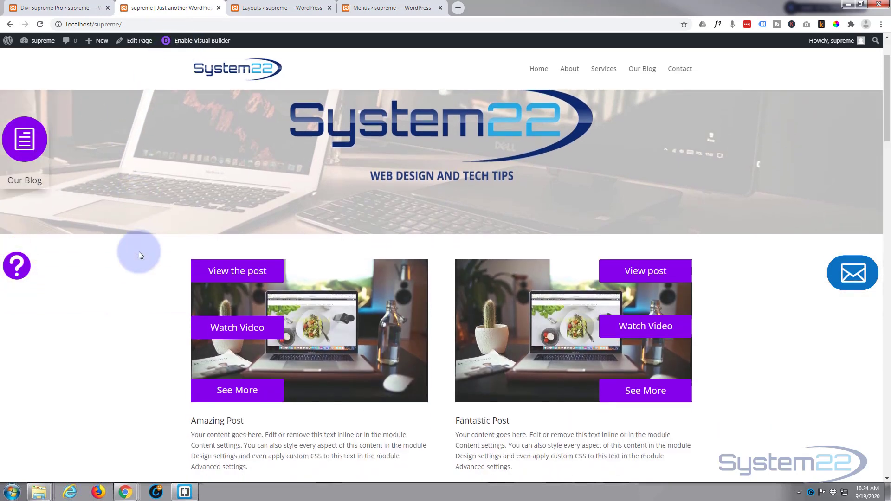
{"action": "scroll", "coordinate": [139, 252], "scroll_direction": "down", "scroll_amount": 5}
{"action": "scroll", "coordinate": [138, 252], "scroll_direction": "up", "scroll_amount": 8}
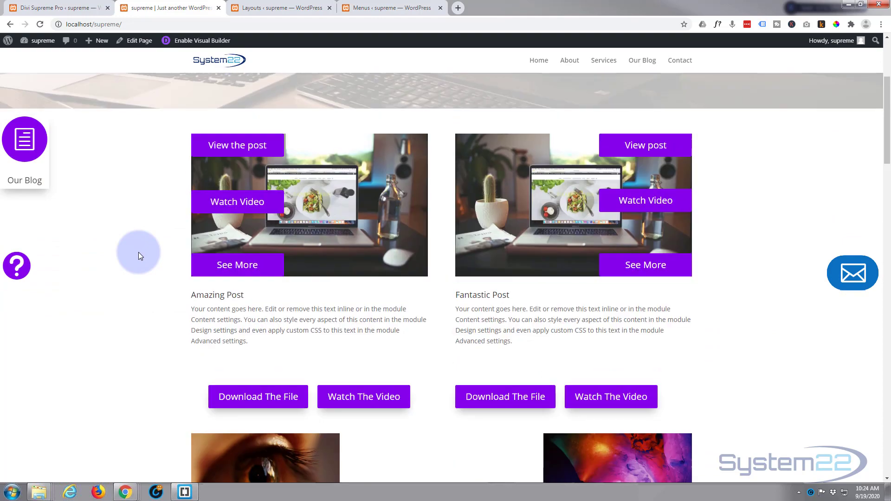
{"action": "scroll", "coordinate": [139, 252], "scroll_direction": "down", "scroll_amount": 8}
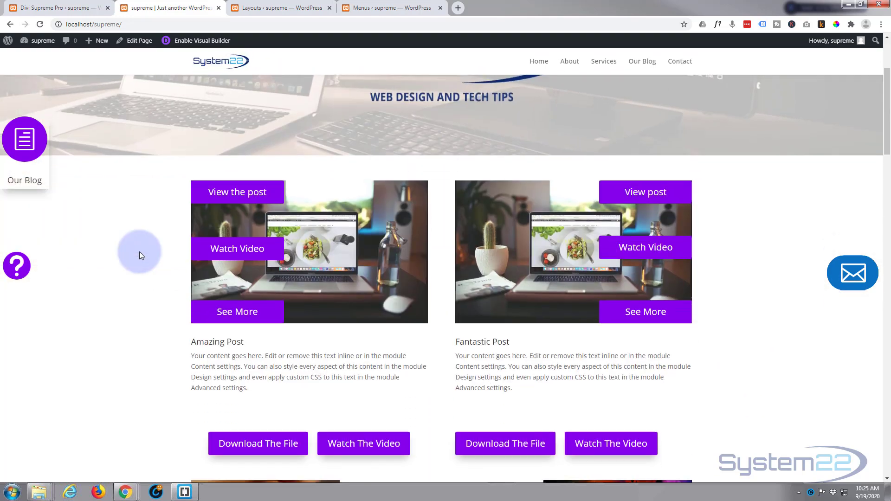
{"action": "scroll", "coordinate": [139, 251], "scroll_direction": "up", "scroll_amount": 8}
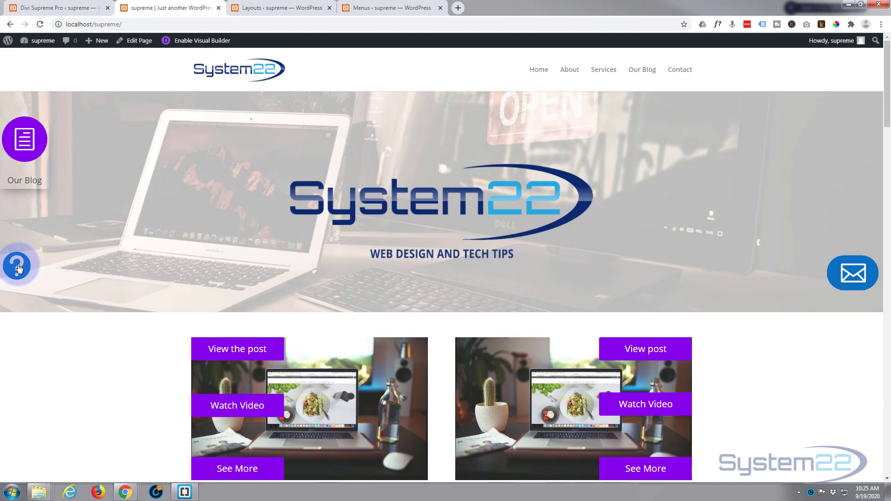
{"action": "left_click", "coordinate": [18, 267]}
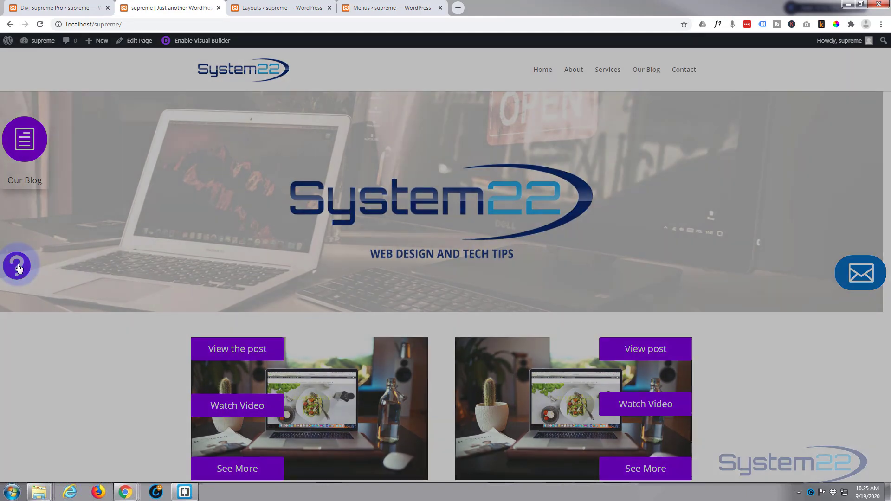
{"action": "left_click", "coordinate": [357, 258]}
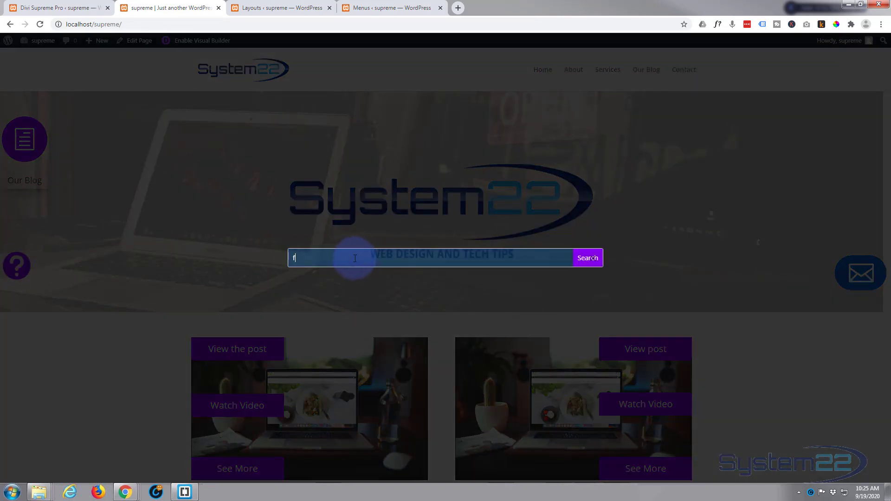
{"action": "type", "text": "fffffffffffffffffffffffffff"}
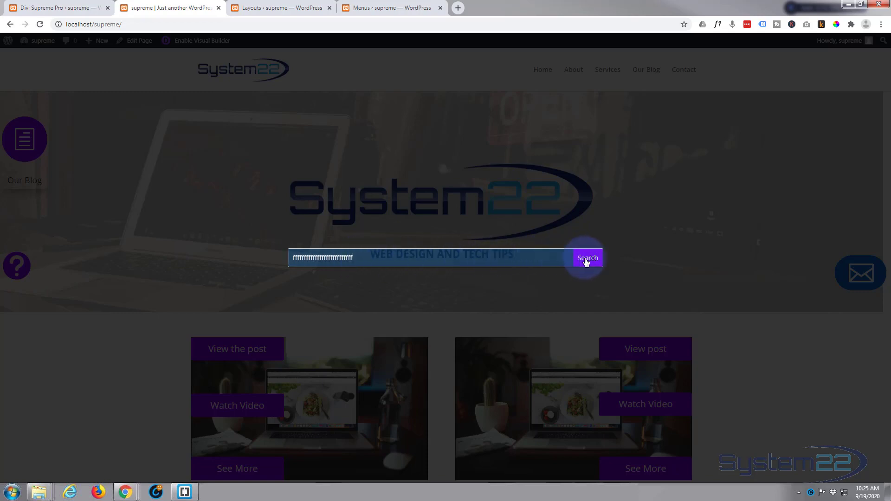
{"action": "left_click", "coordinate": [405, 193]}
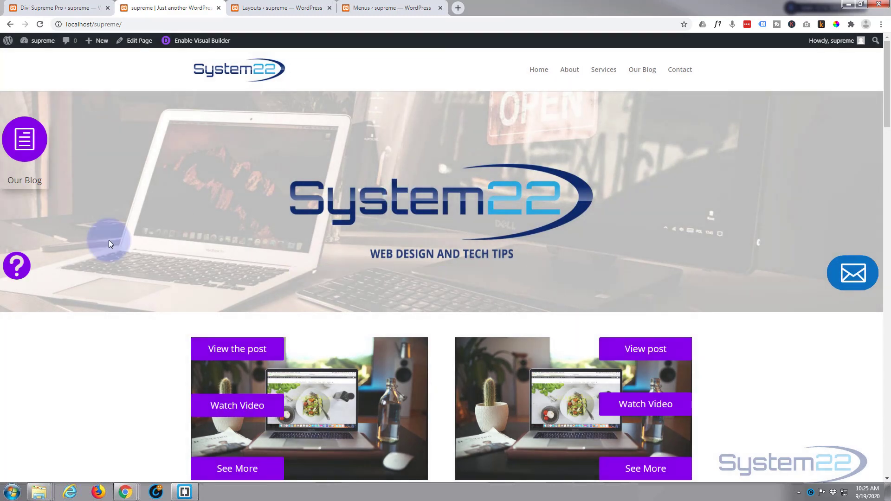
{"action": "left_click", "coordinate": [21, 267]}
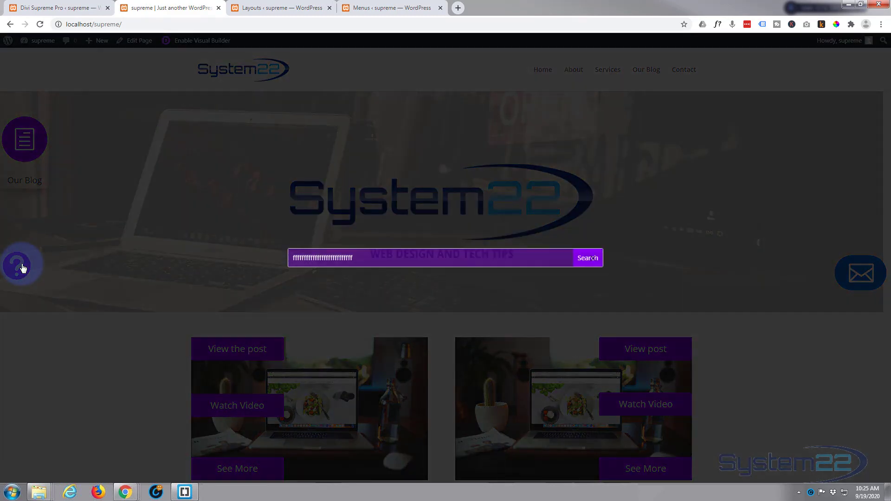
{"action": "left_click", "coordinate": [271, 187]}
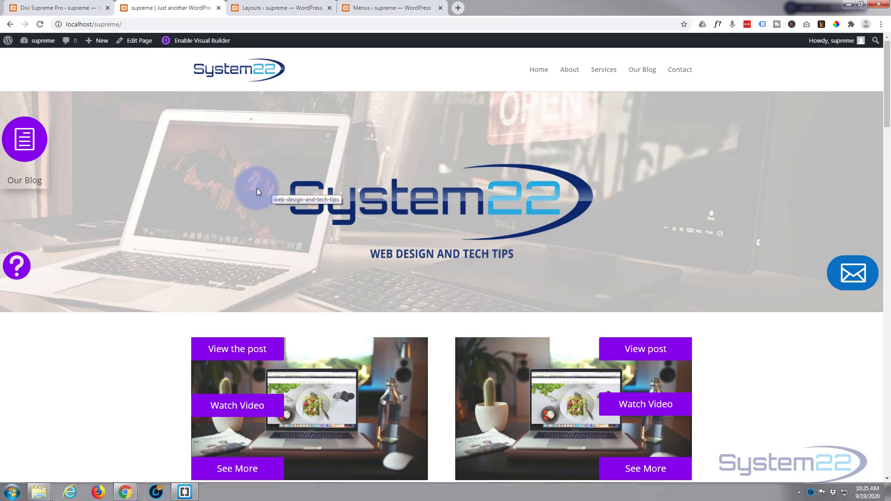
{"action": "scroll", "coordinate": [257, 189], "scroll_direction": "down", "scroll_amount": 3}
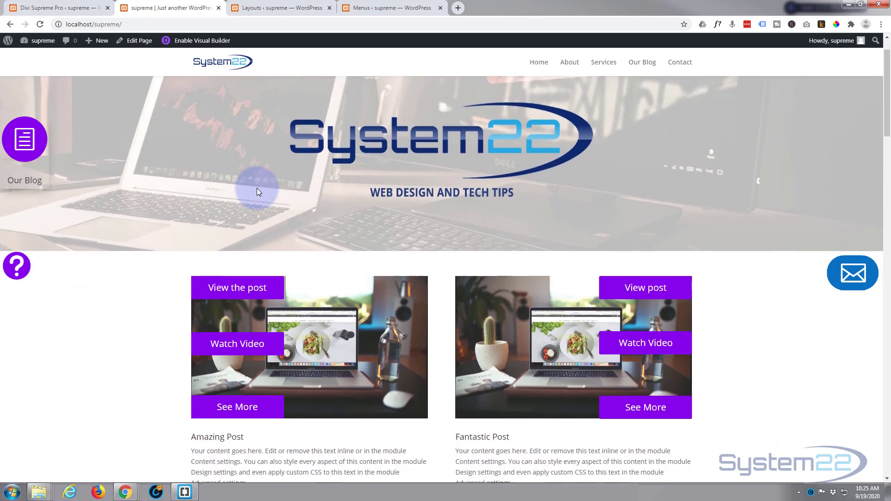
{"action": "scroll", "coordinate": [257, 190], "scroll_direction": "up", "scroll_amount": 3}
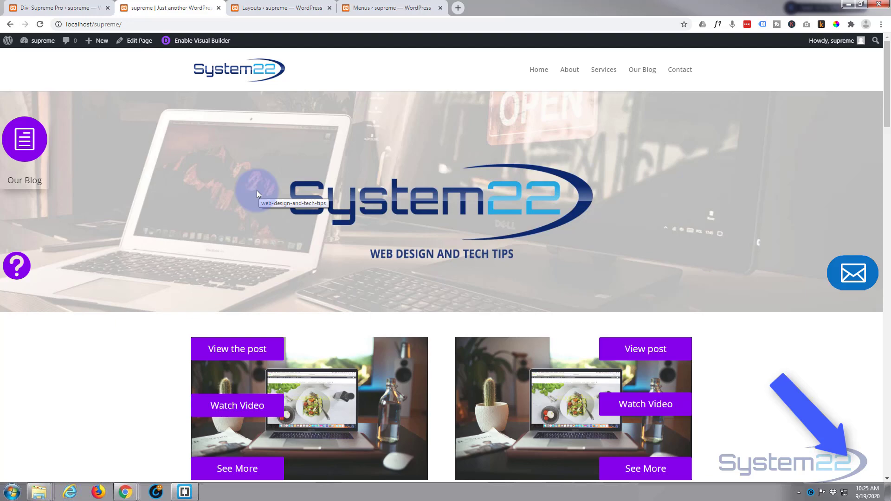
{"action": "left_click", "coordinate": [19, 268]}
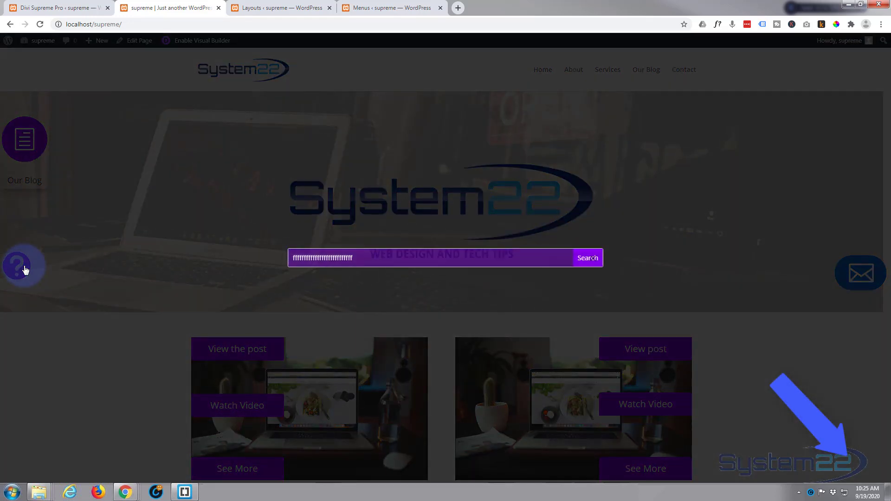
{"action": "left_click", "coordinate": [110, 263]}
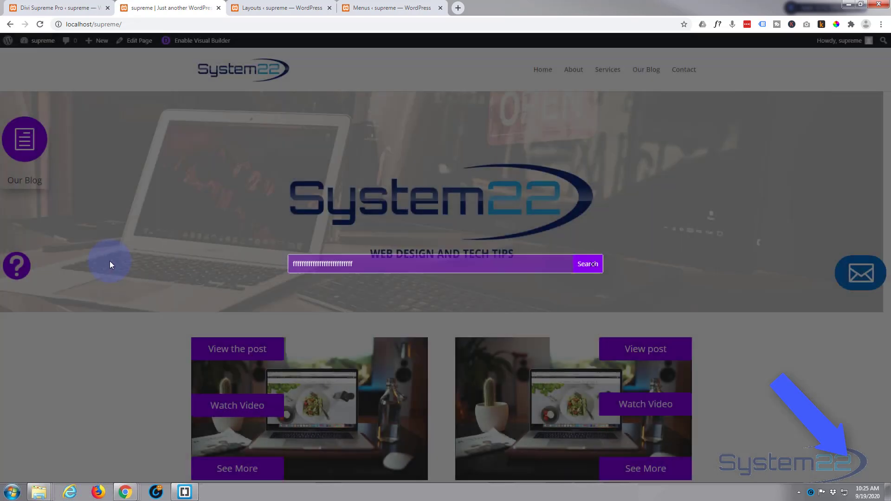